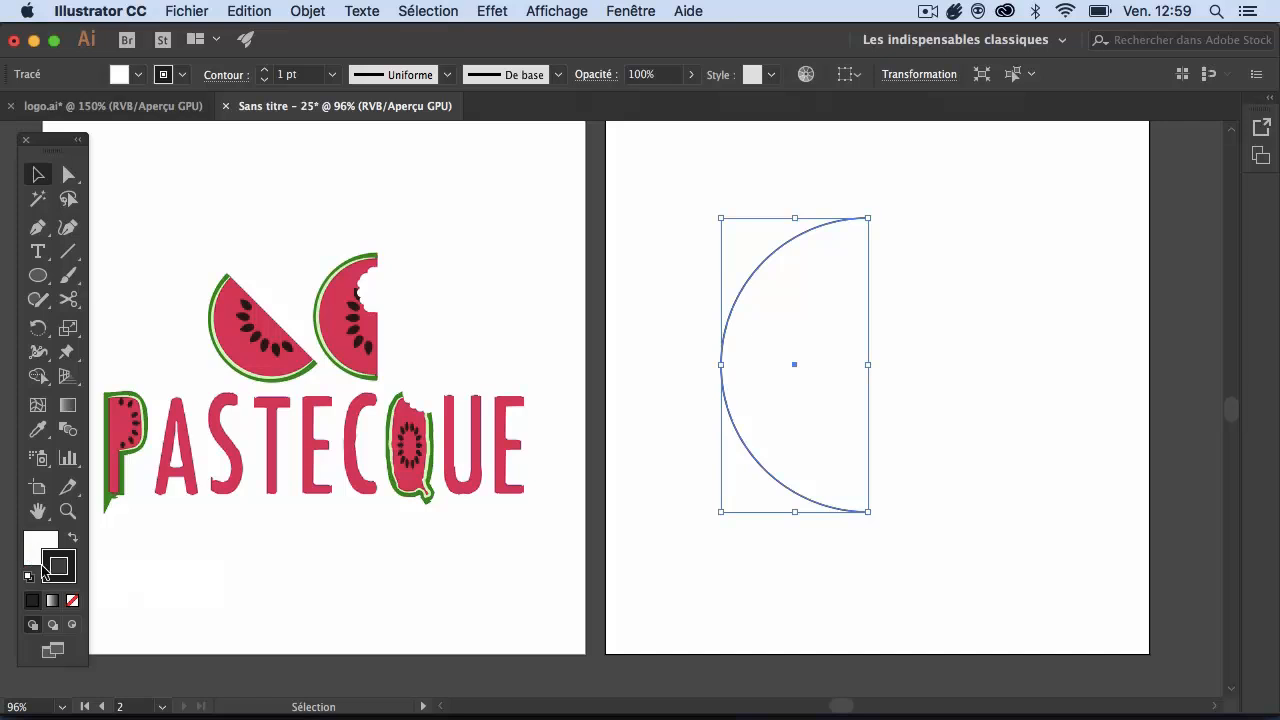
Fill the half circle with the watermelon red e21b50.
click(44, 574)
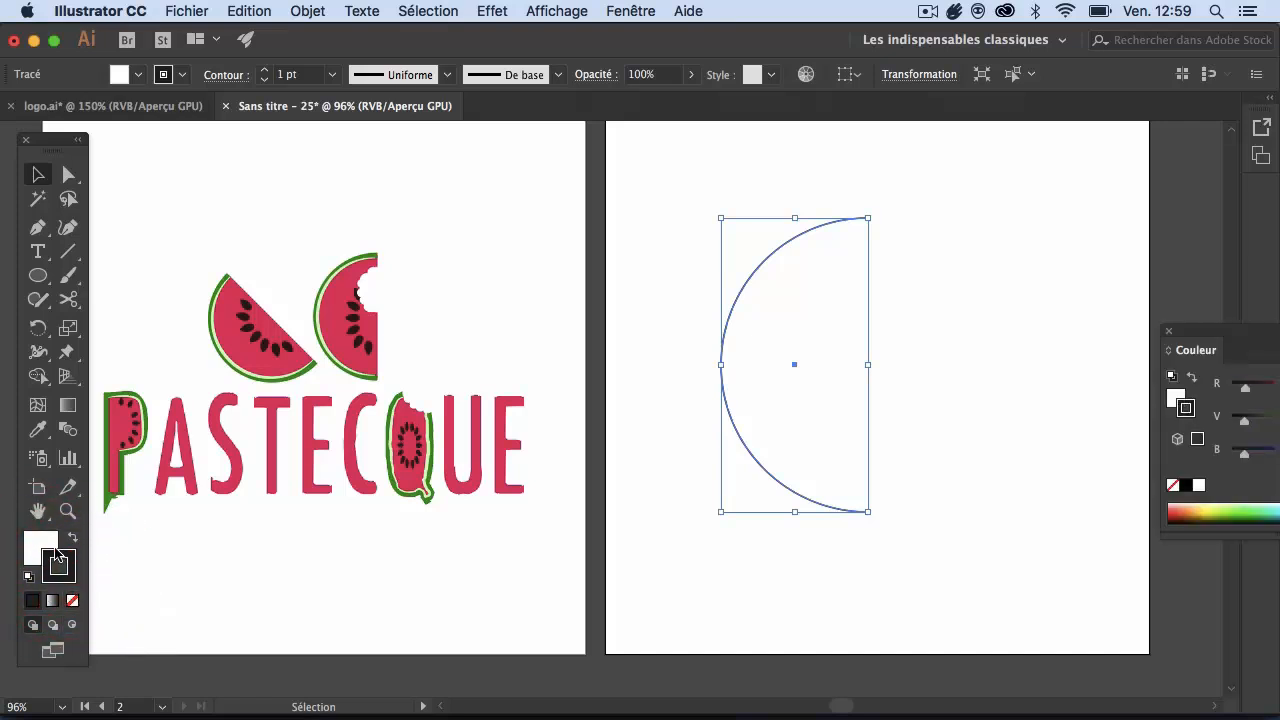
click(48, 553)
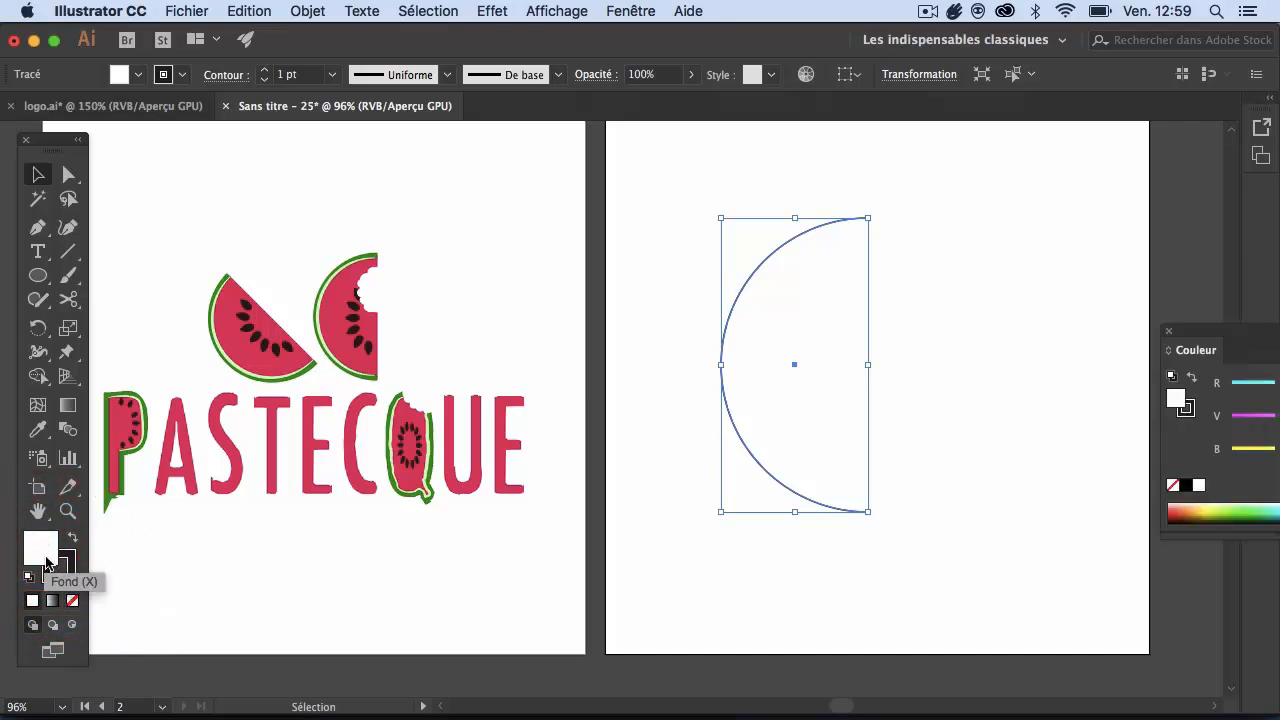
double_click(44, 561)
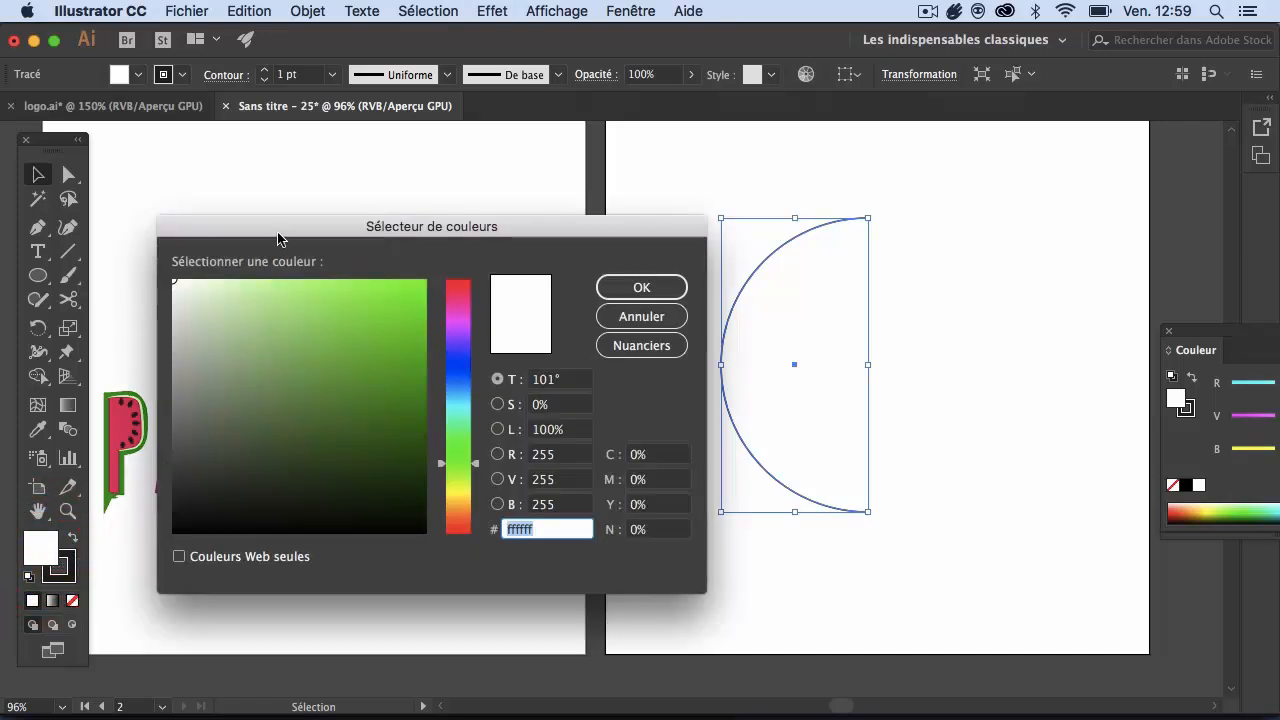
drag(279, 239, 551, 159)
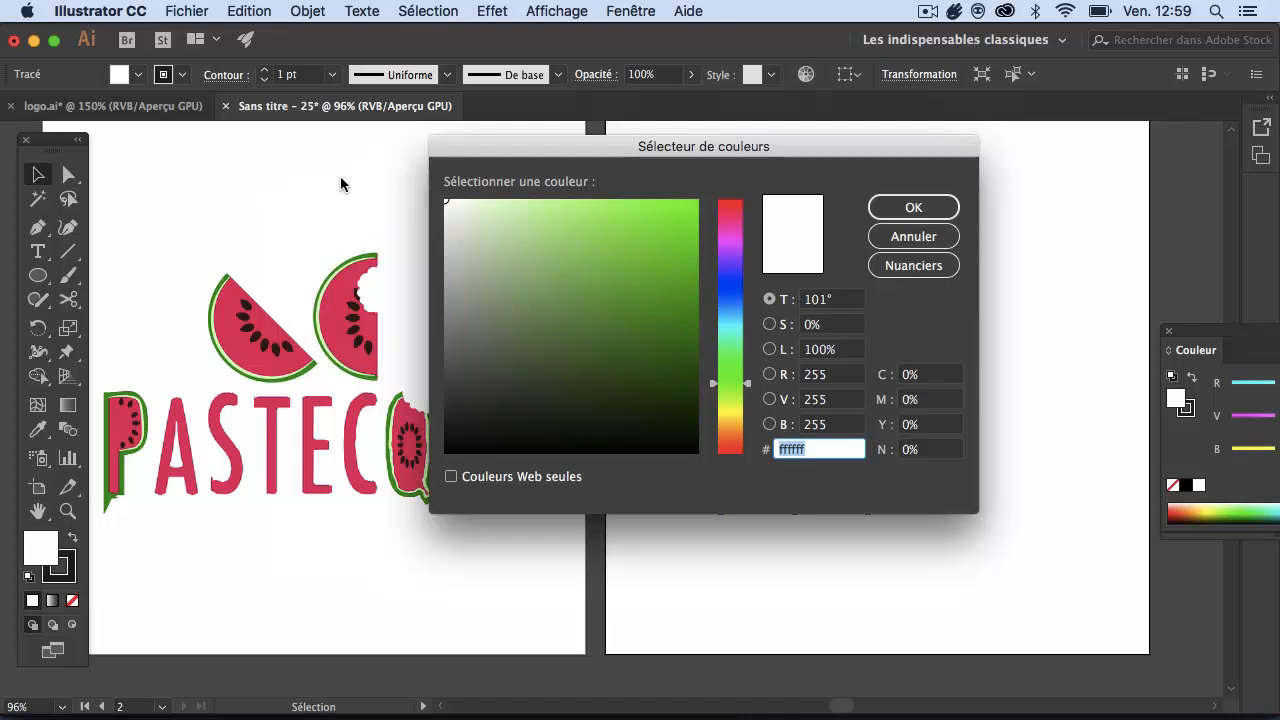
drag(713, 387, 727, 227)
click(685, 217)
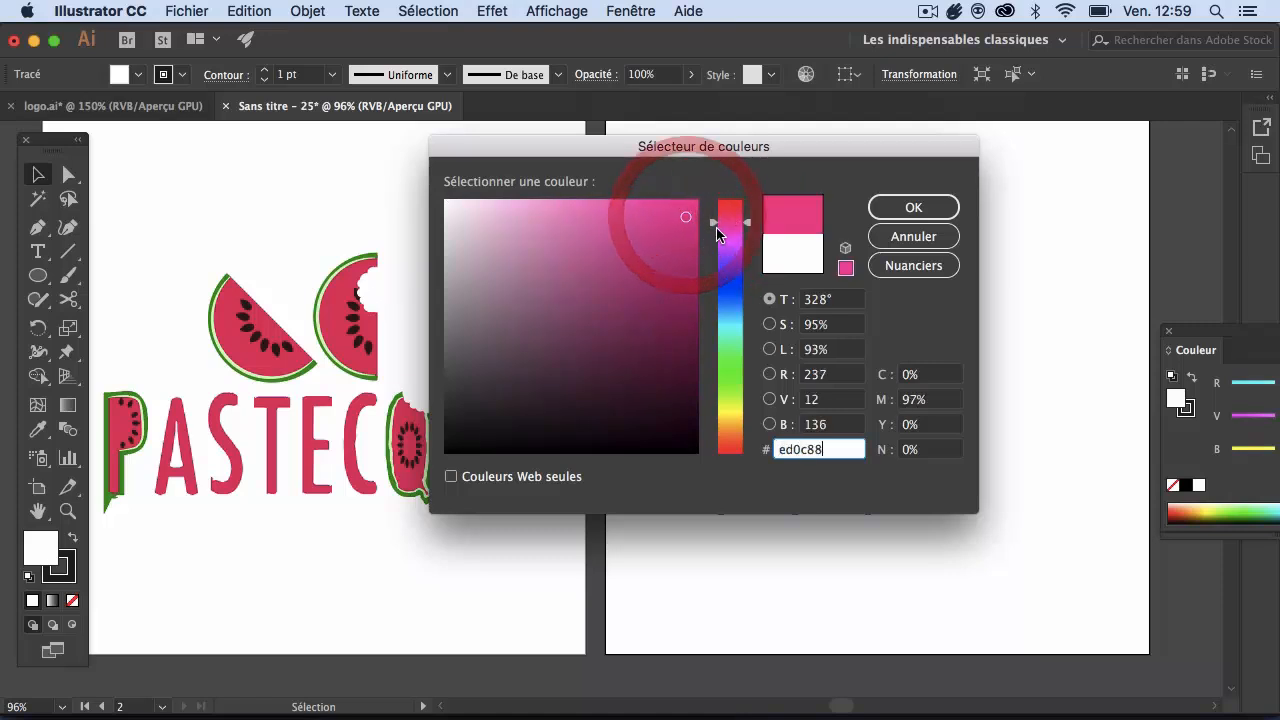
drag(713, 221, 714, 211)
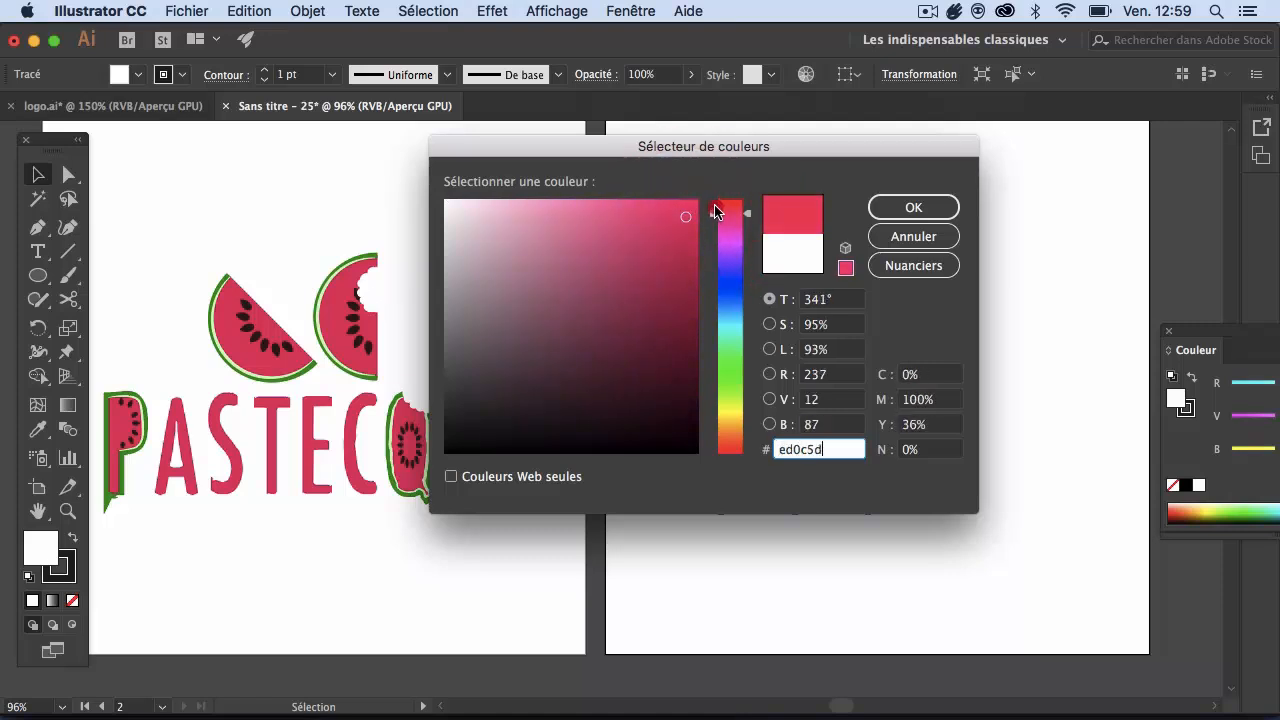
click(689, 232)
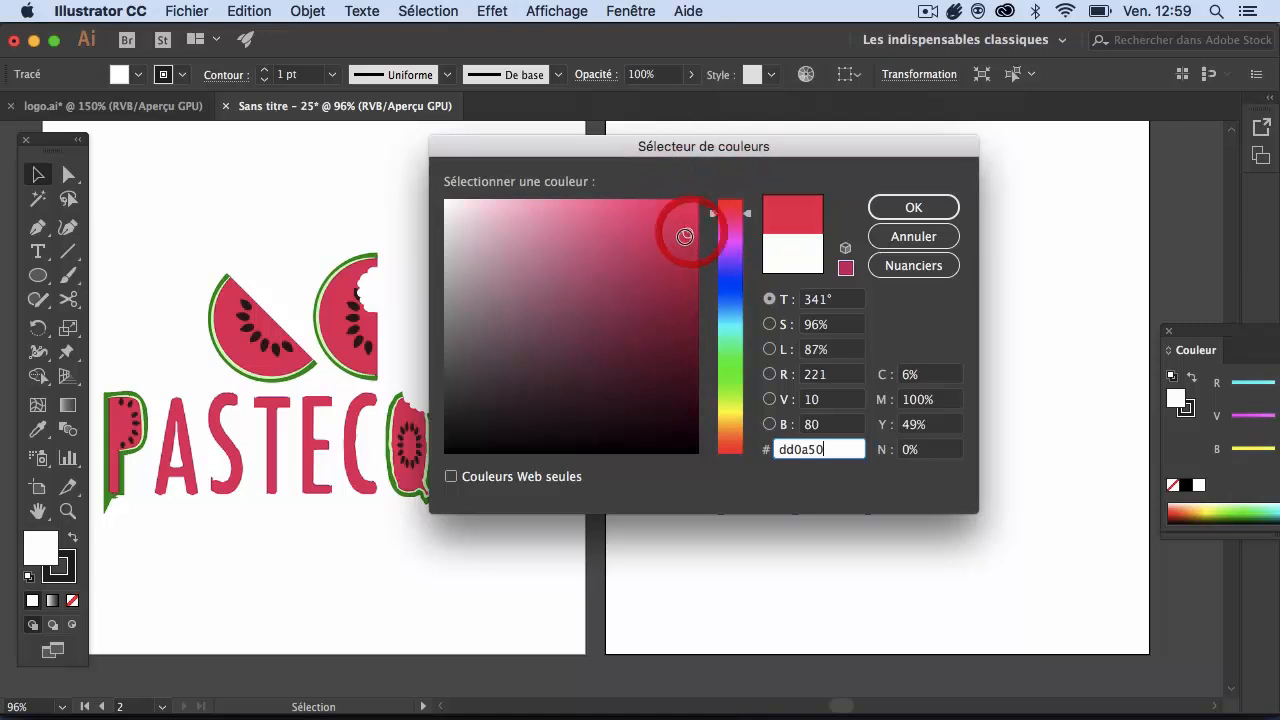
click(671, 225)
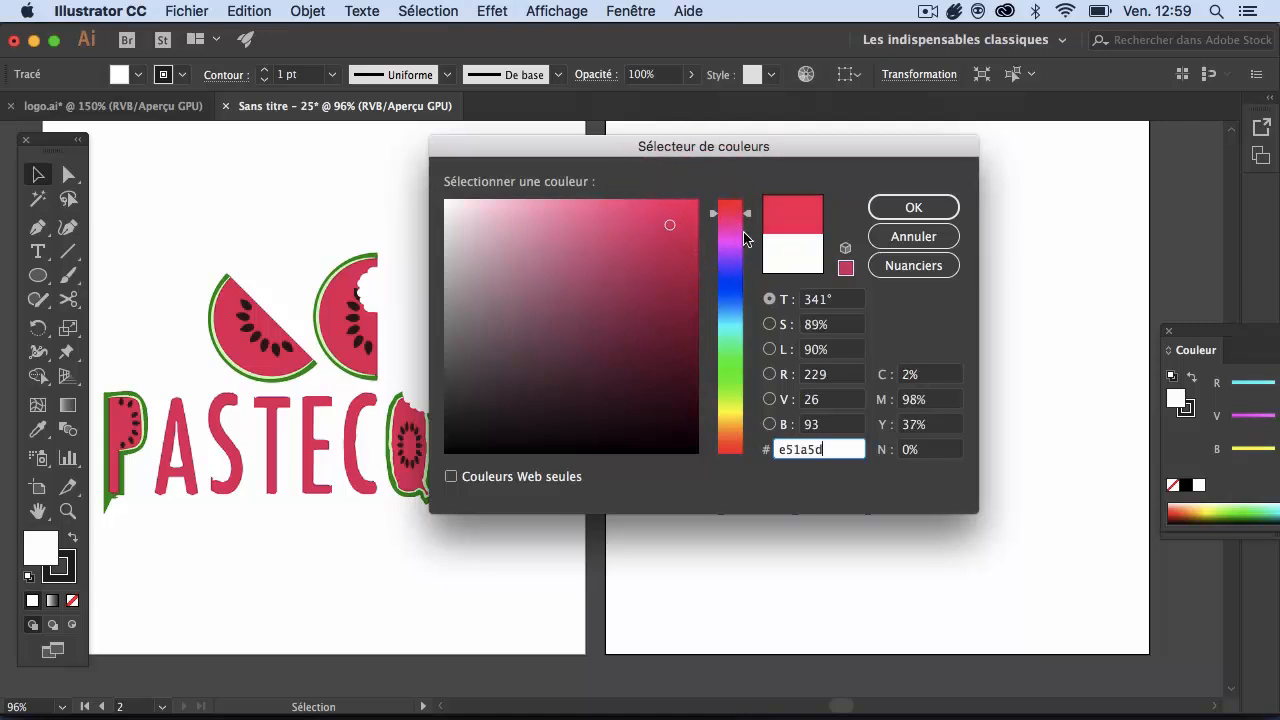
click(911, 207)
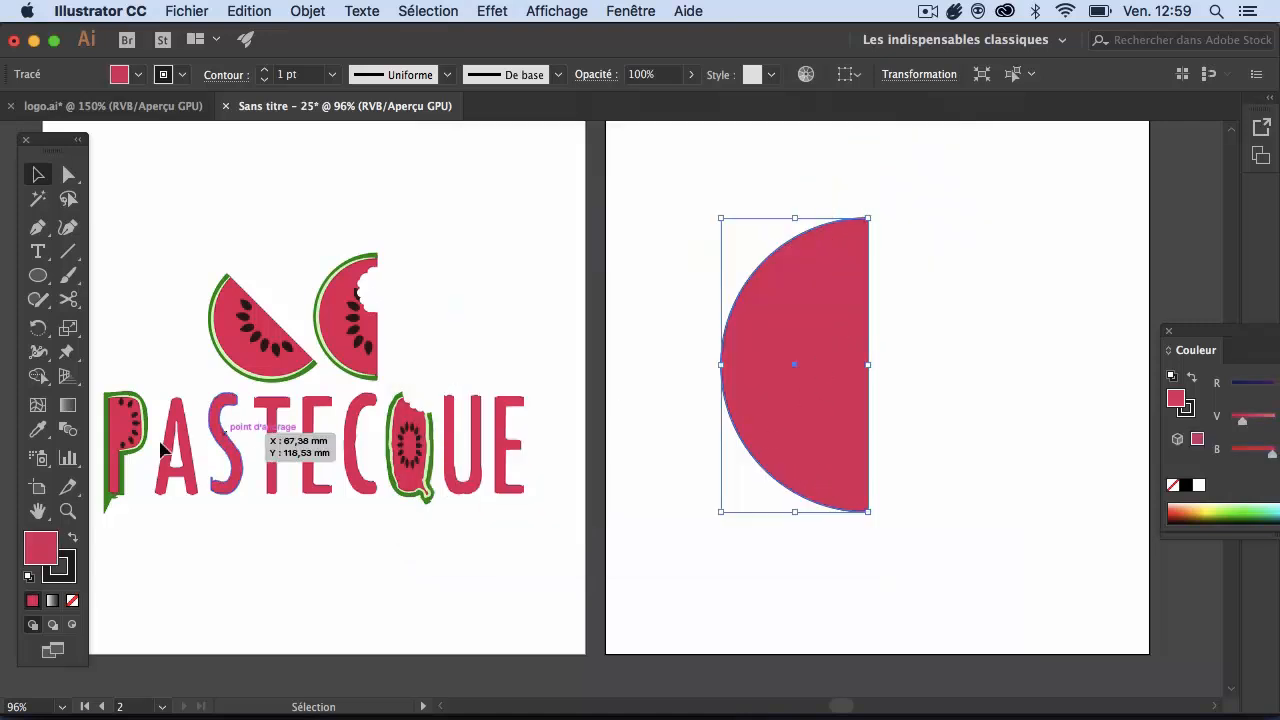
double_click(40, 547)
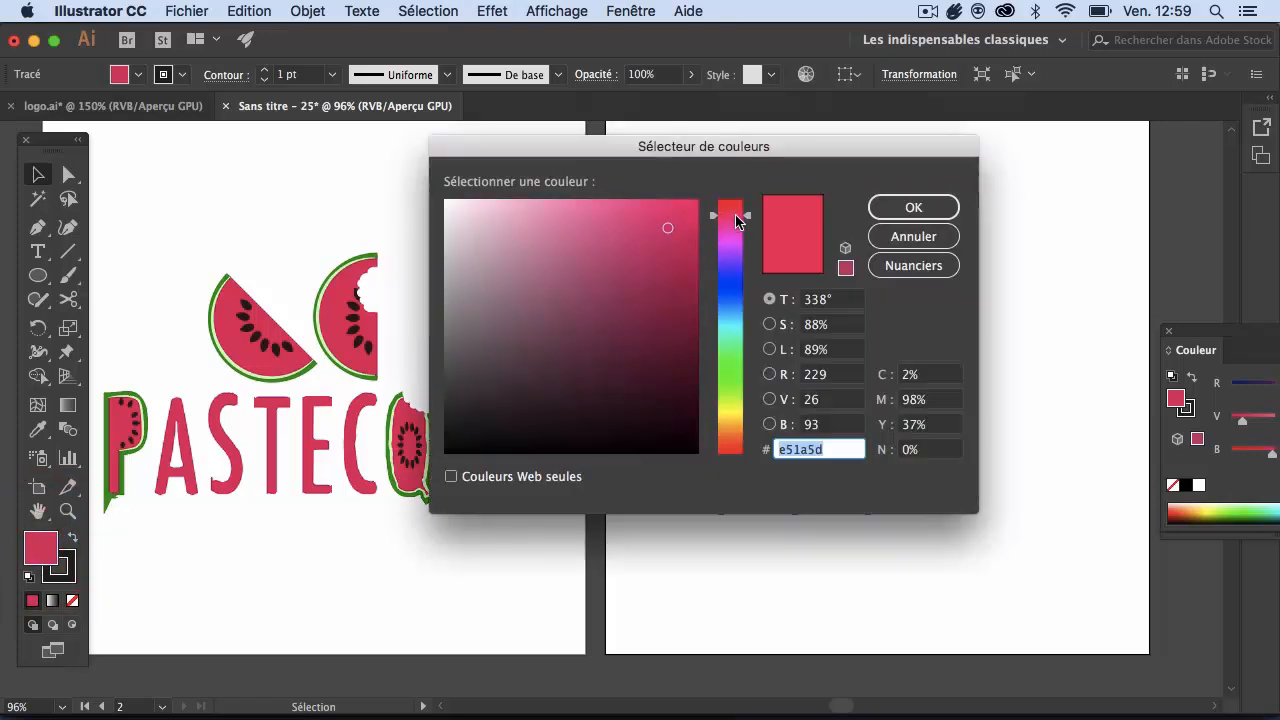
drag(750, 218, 752, 212)
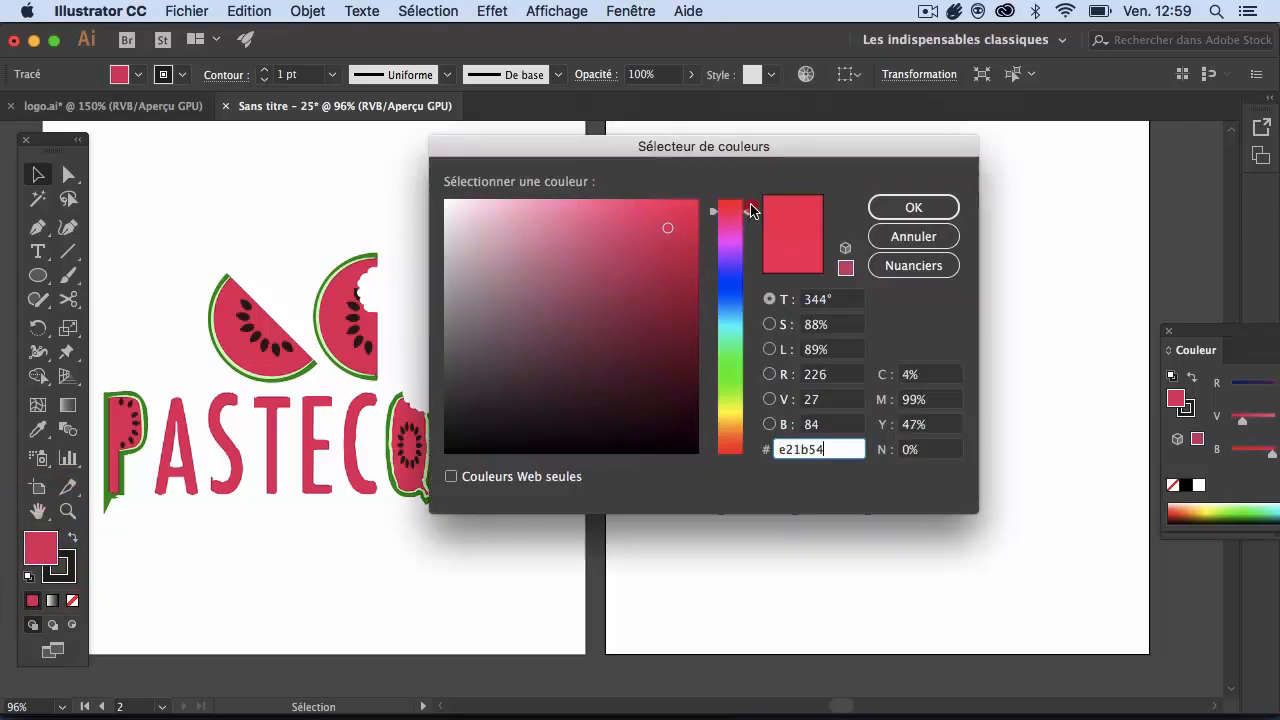
click(911, 207)
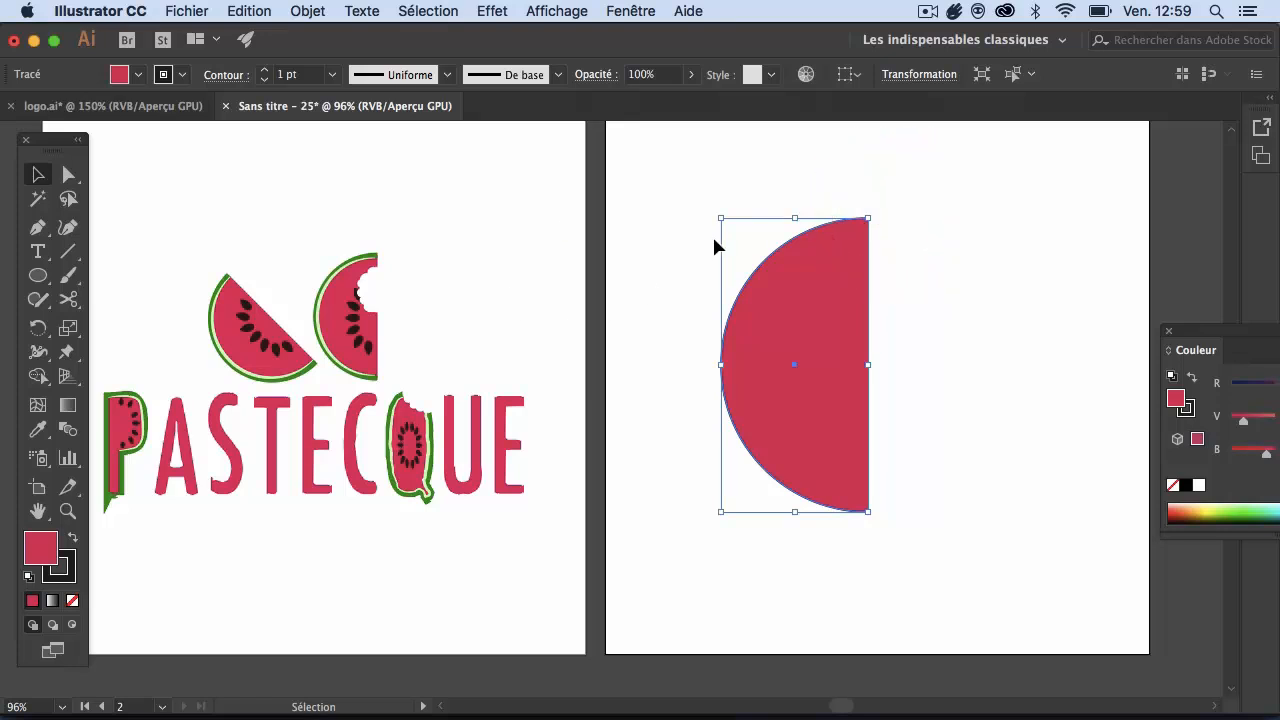
click(937, 263)
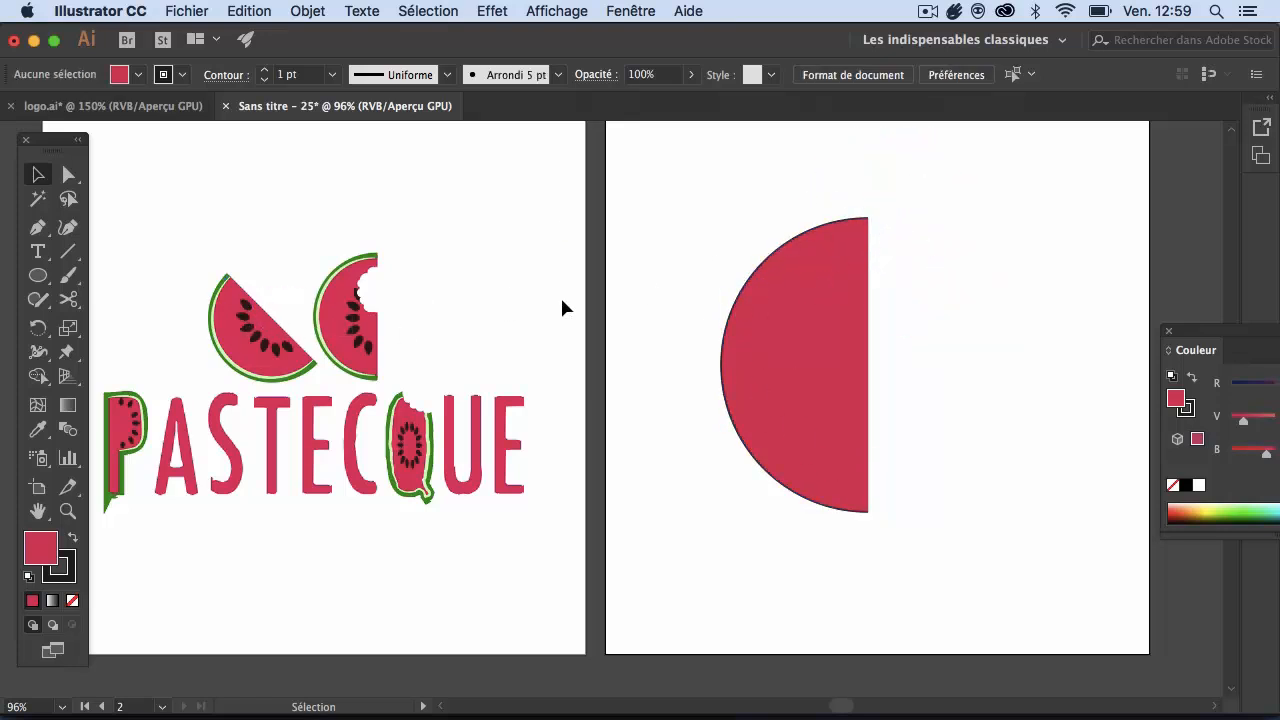
Set the half circle's stroke colour to dark green 1c5b05.
click(780, 284)
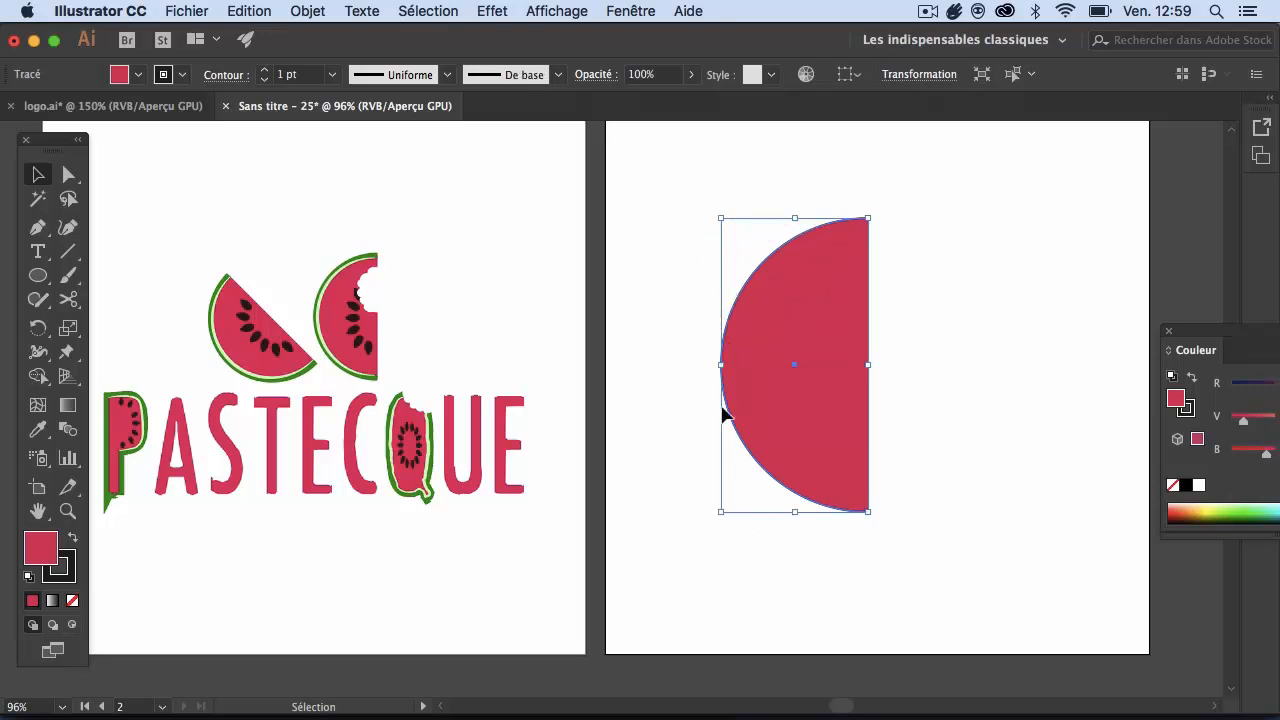
click(70, 567)
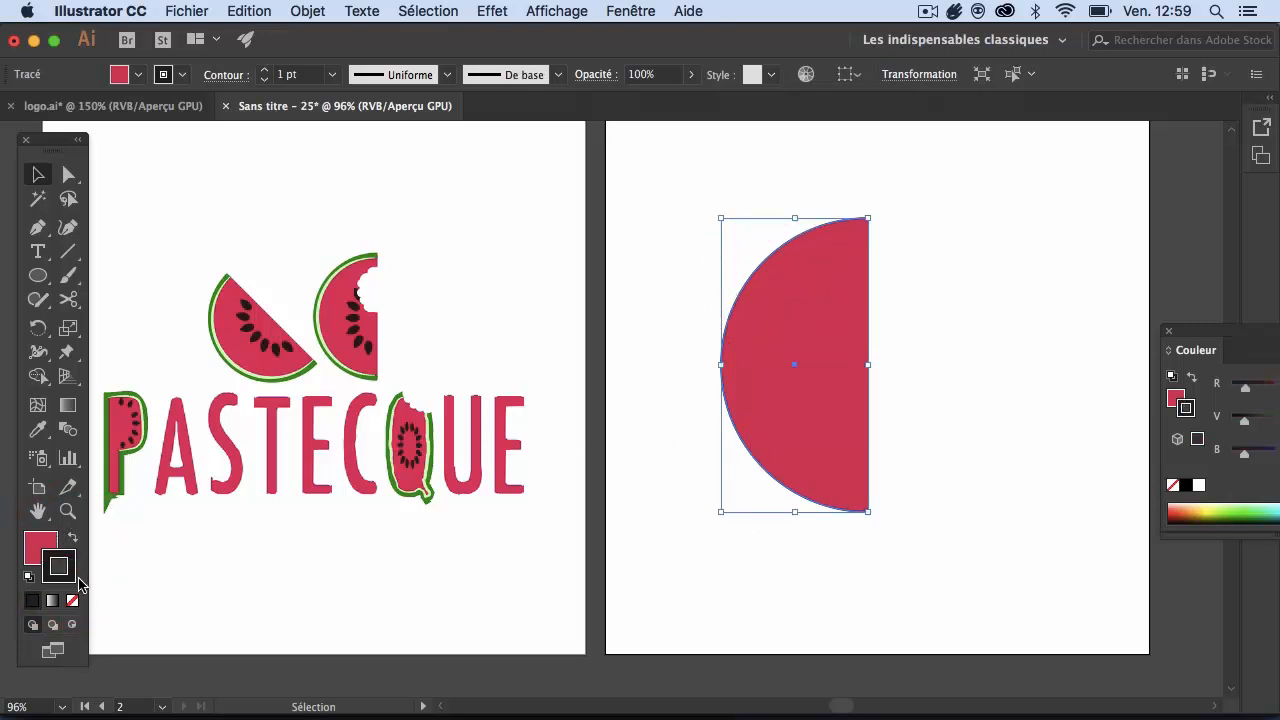
double_click(72, 573)
mouse_move(716, 371)
mouse_down()
mouse_move(727, 382)
mouse_move(685, 365)
mouse_up()
click(671, 384)
click(686, 364)
mouse_move(700, 152)
mouse_down()
mouse_move(1060, 234)
mouse_move(841, 216)
mouse_move(654, 177)
mouse_up()
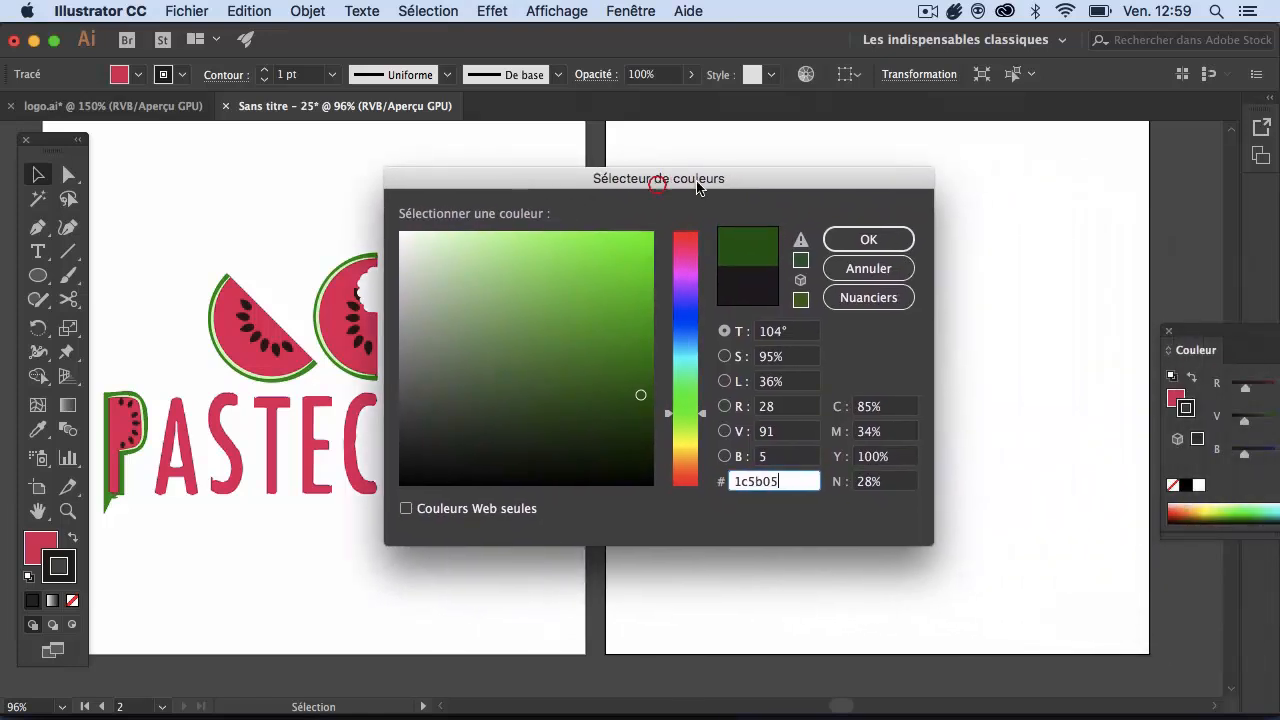
click(858, 237)
click(946, 289)
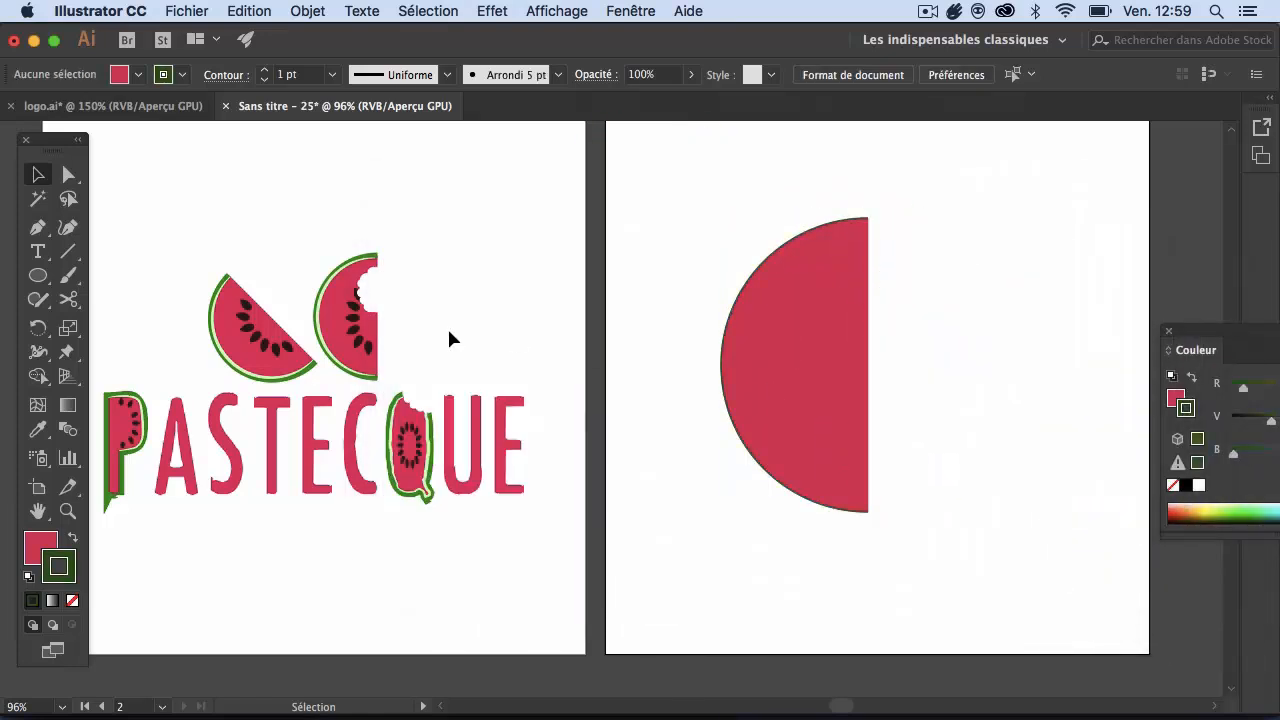
Select the half circle, dismiss the floating colour settings and display the stroke settings beside the shape.
click(827, 276)
drag(1205, 334, 985, 358)
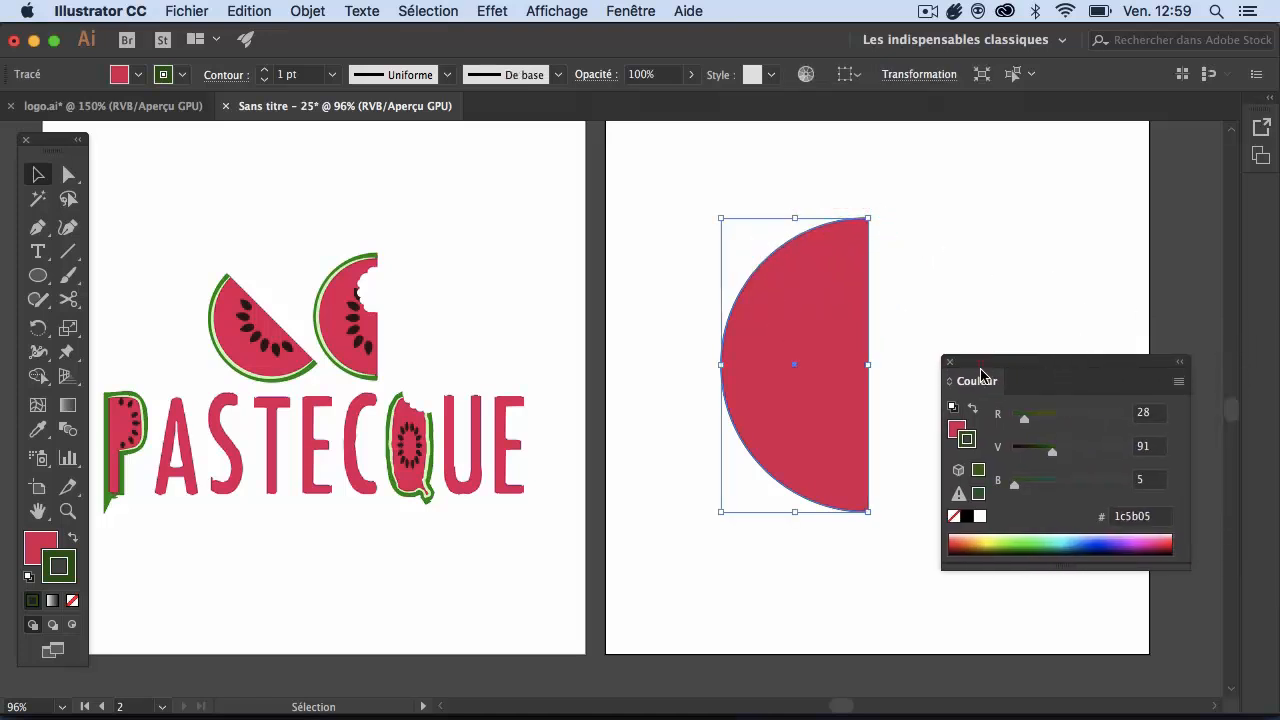
click(948, 363)
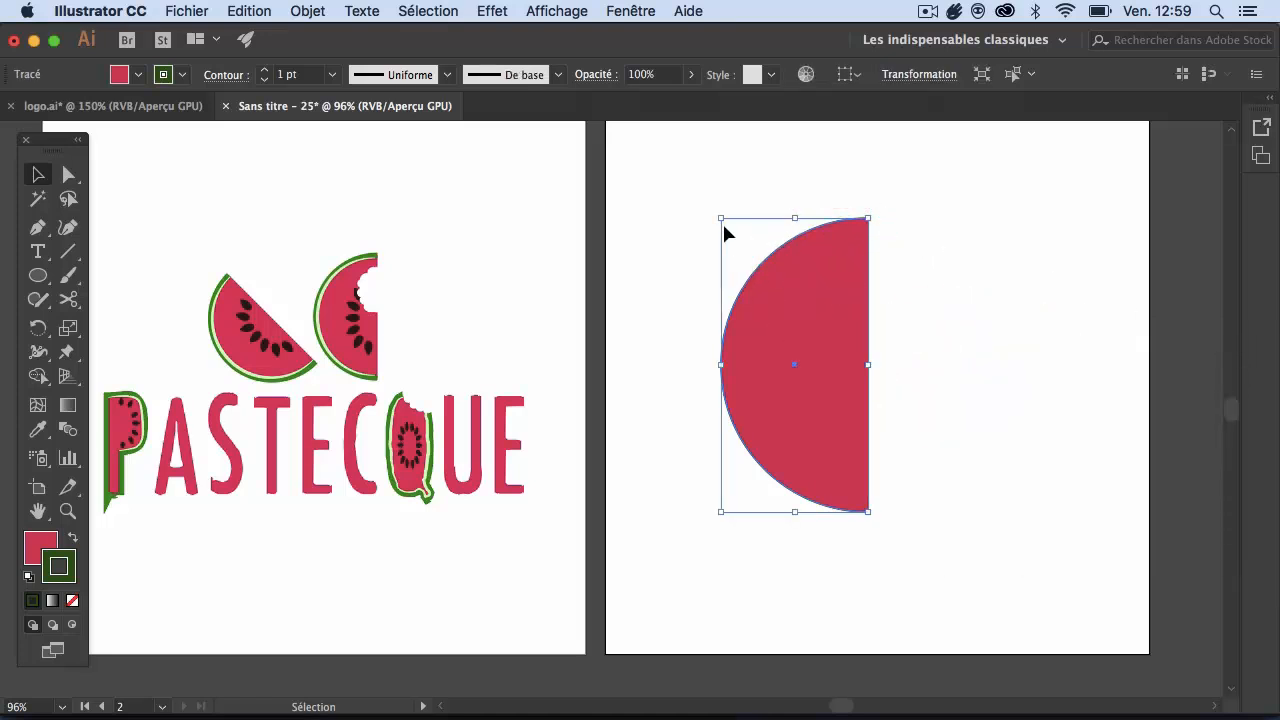
click(636, 12)
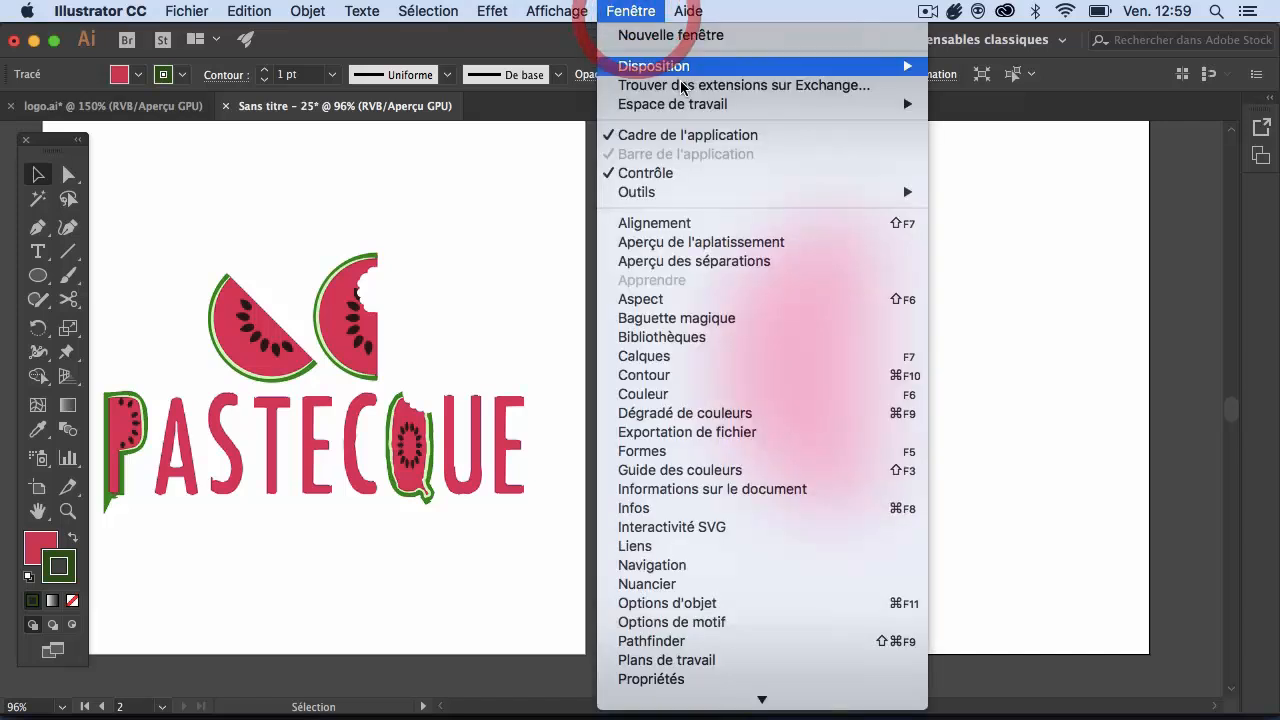
click(733, 375)
drag(1160, 292, 955, 188)
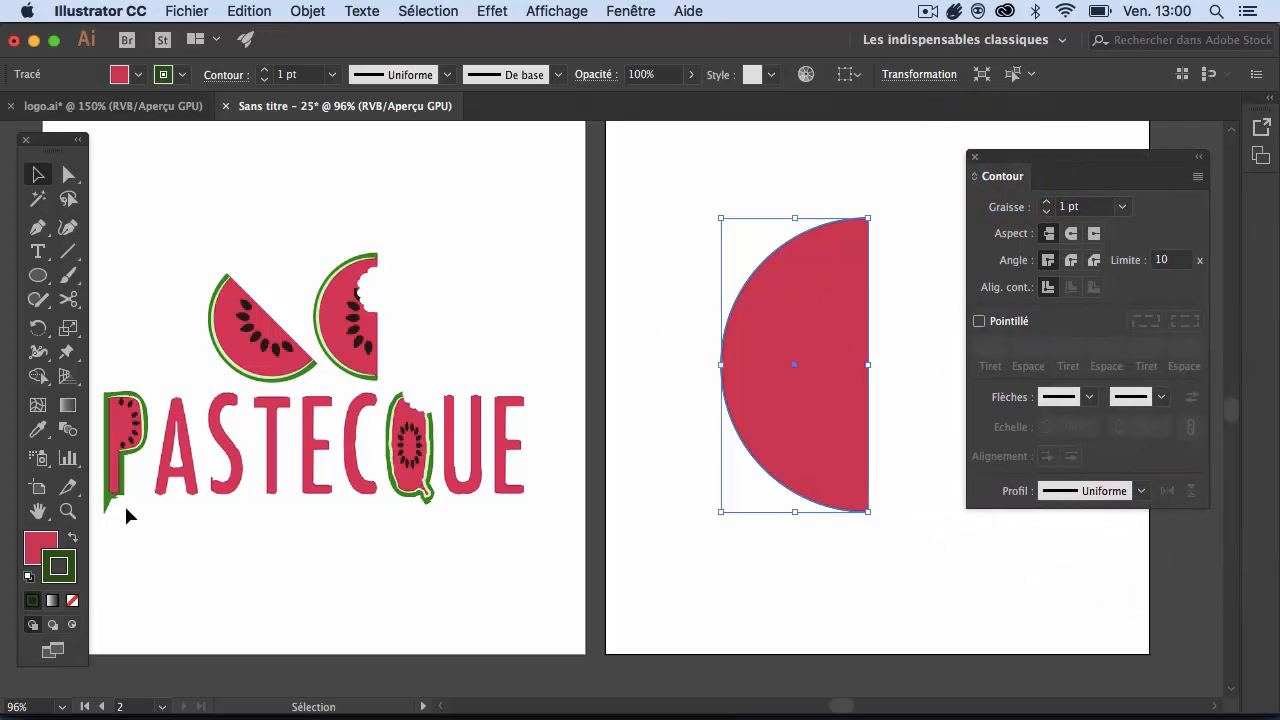
Increase the half circle's stroke weight to 16 pt.
click(670, 378)
click(742, 348)
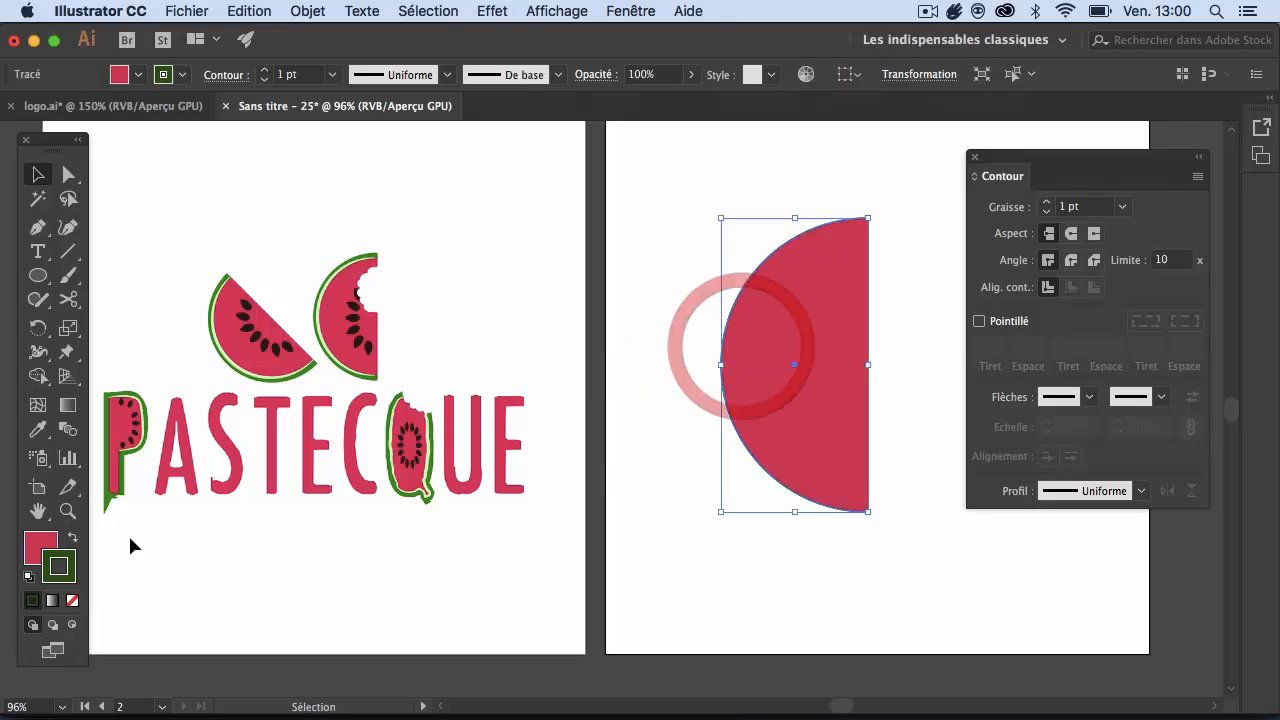
click(40, 545)
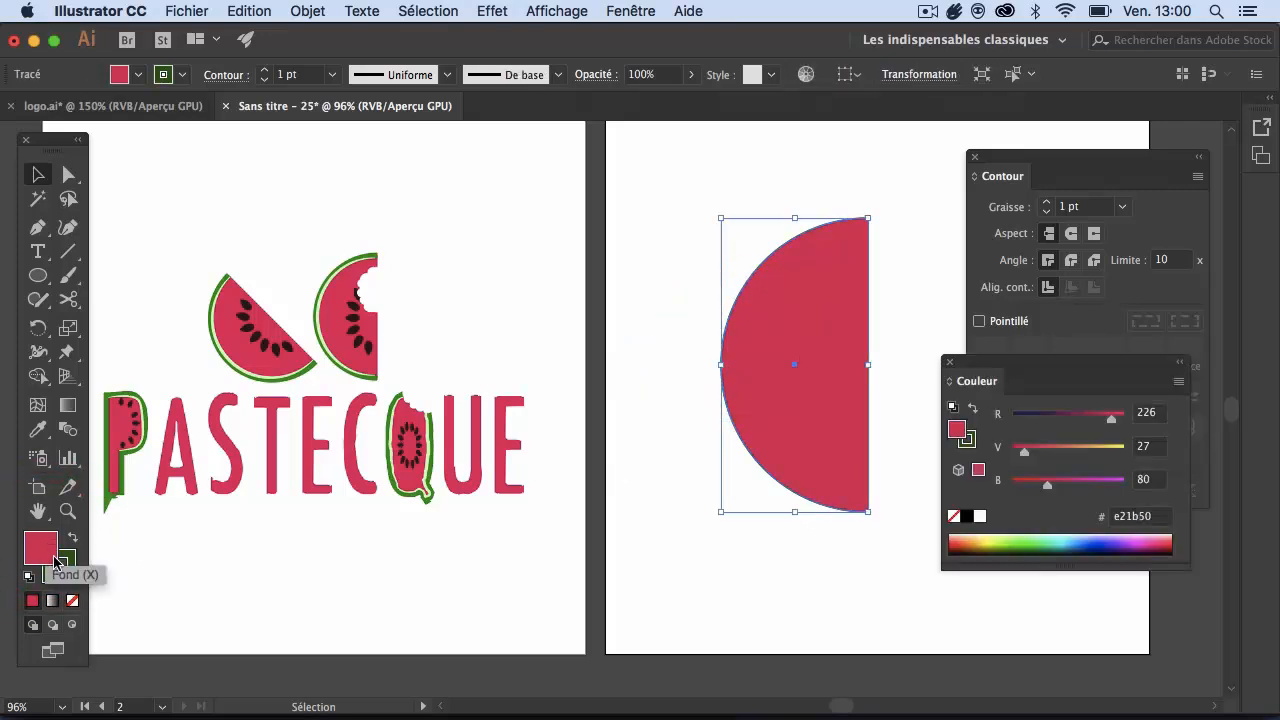
click(60, 563)
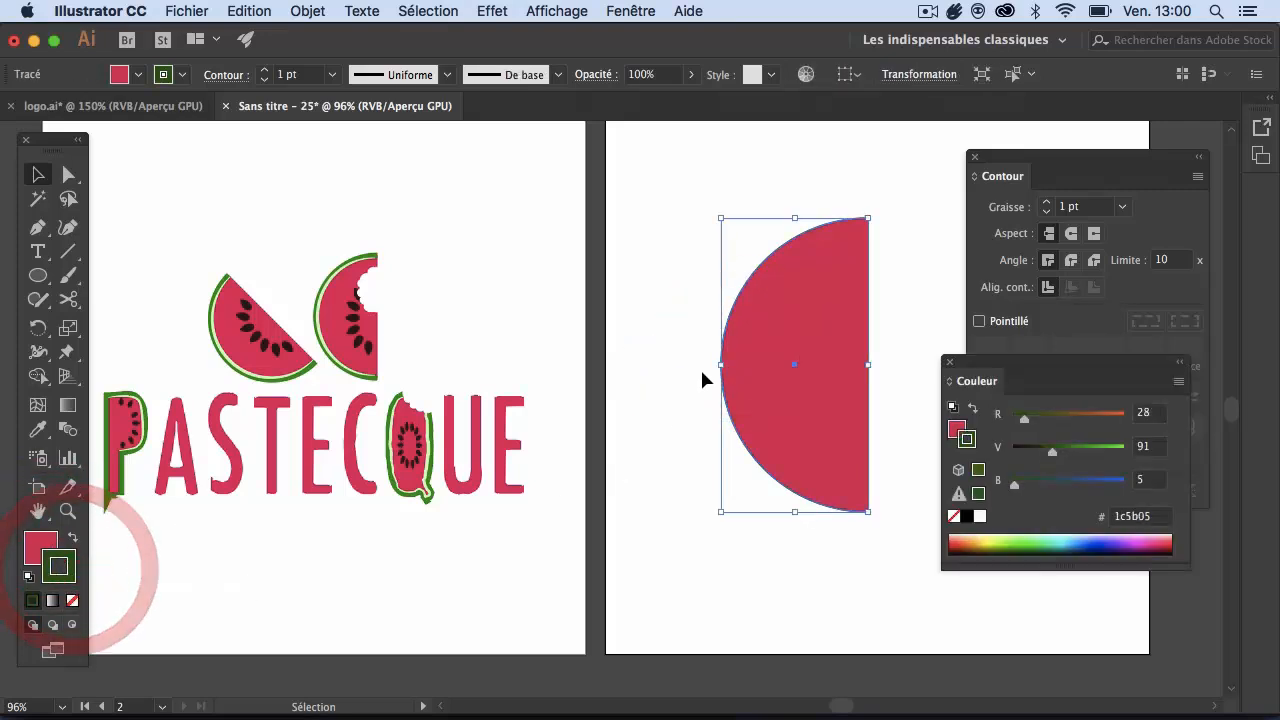
click(1046, 208)
click(1046, 208)
click(1046, 208)
click(1046, 208)
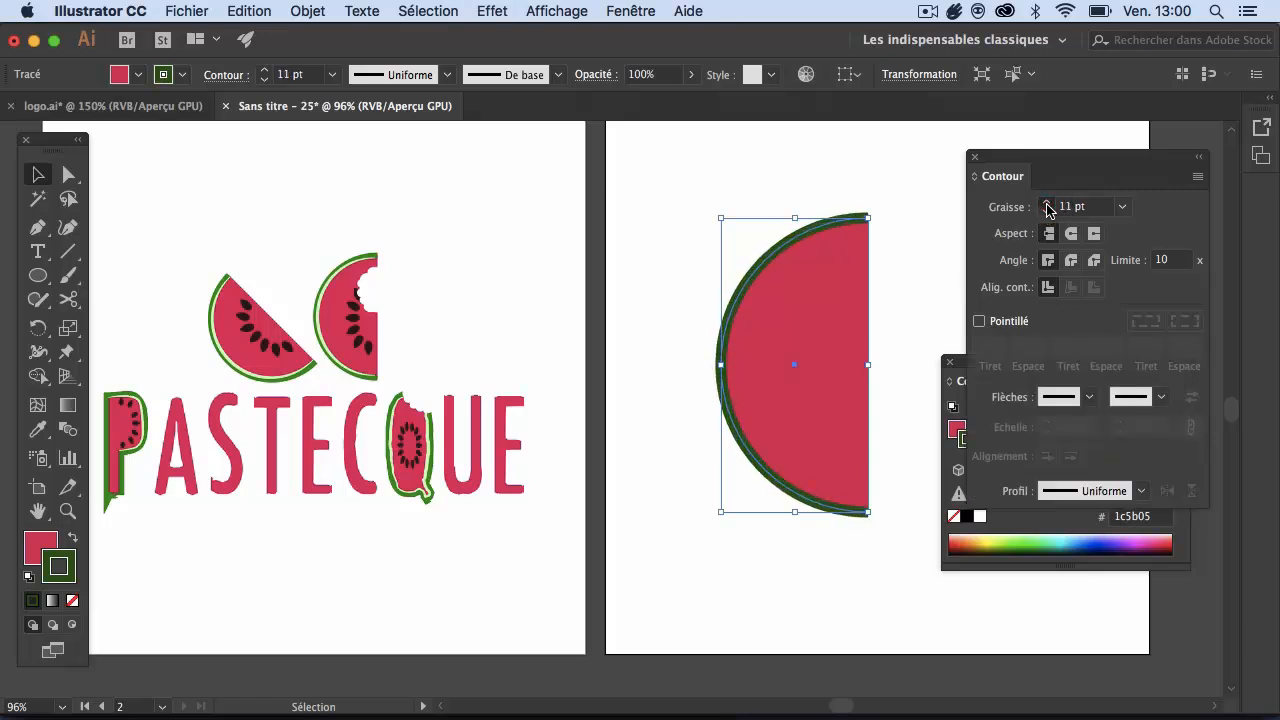
click(1046, 208)
click(1046, 208)
click(1046, 208)
click(1046, 208)
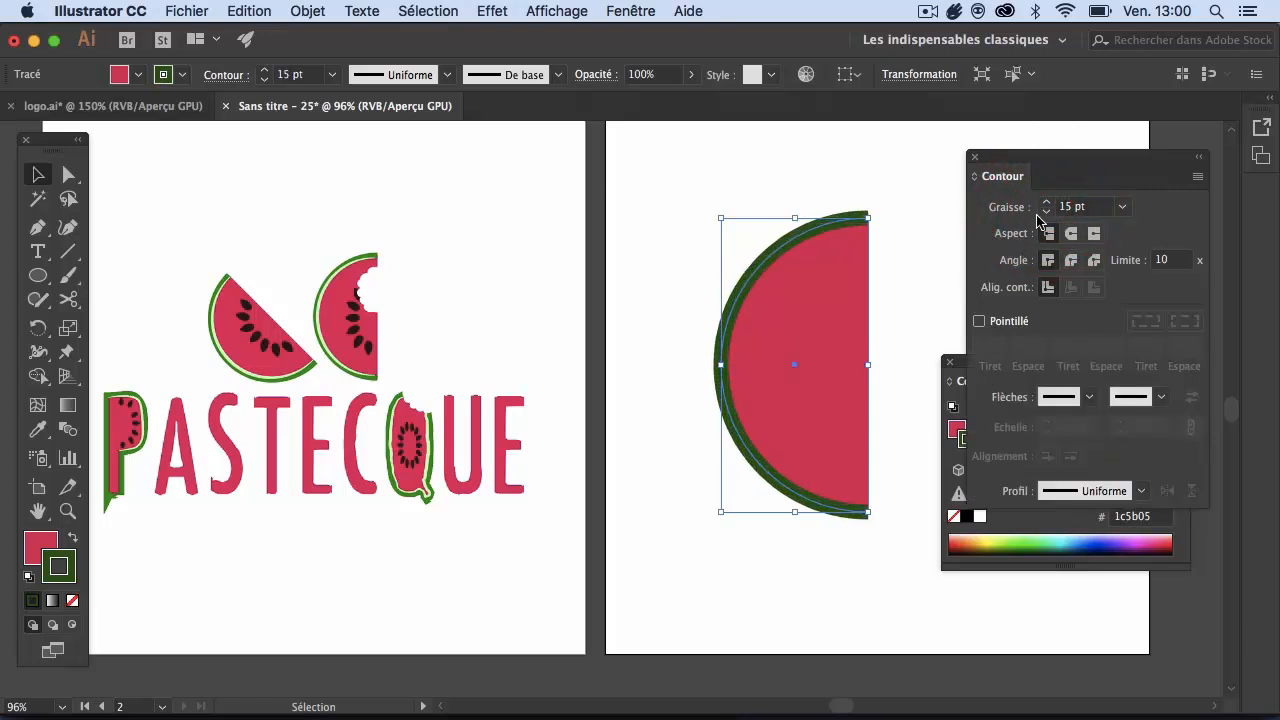
click(1045, 204)
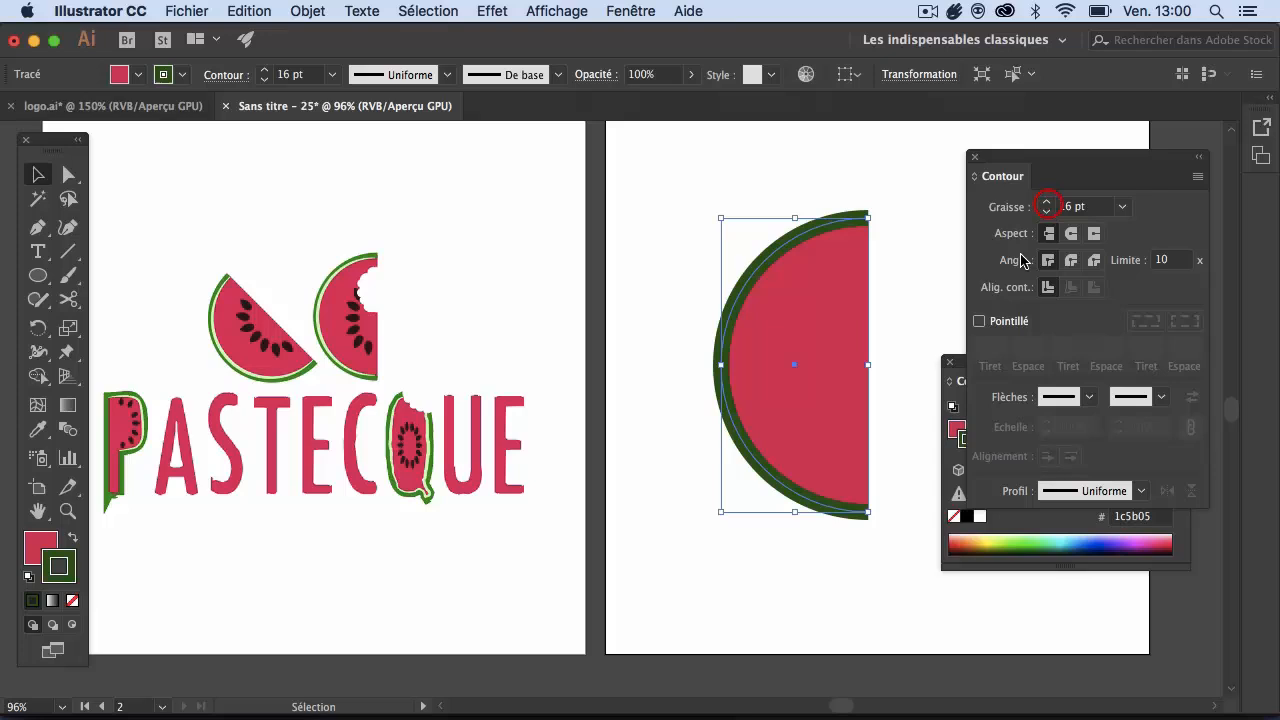
click(871, 178)
click(808, 444)
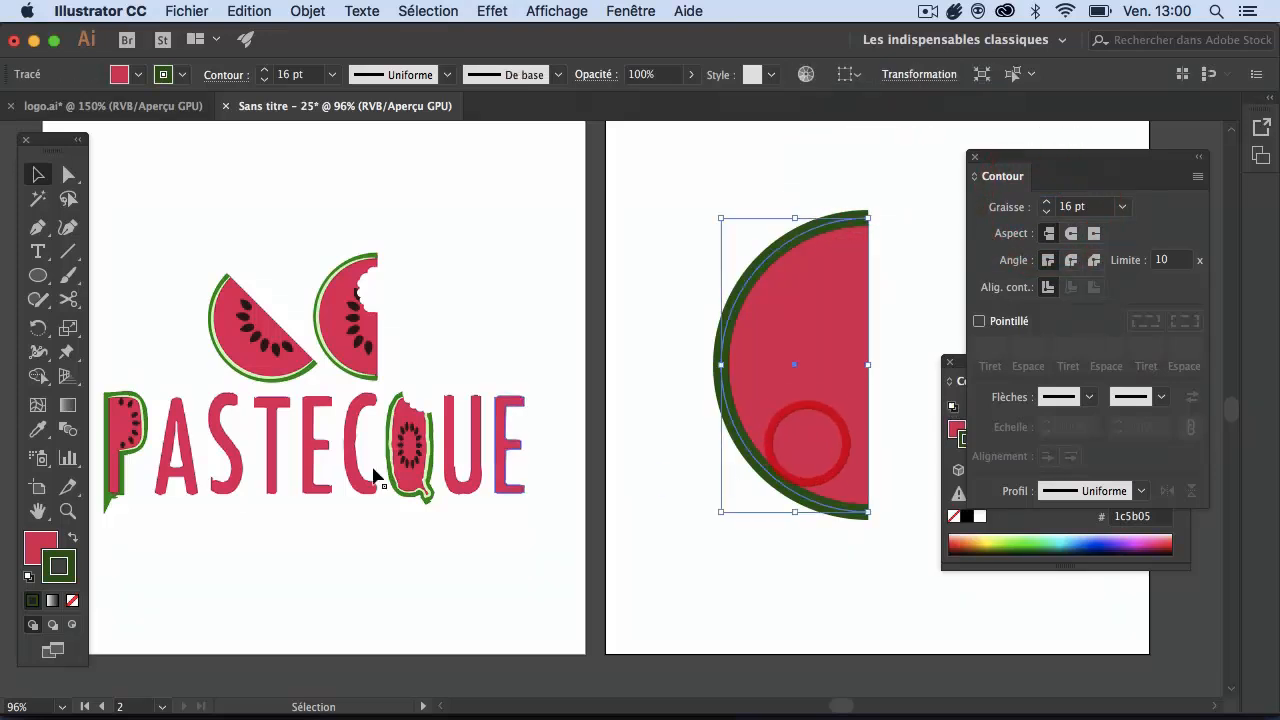
Change the half circle's stroke colour to the lighter green 2c7a0b.
double_click(60, 566)
text(2c7a0b)
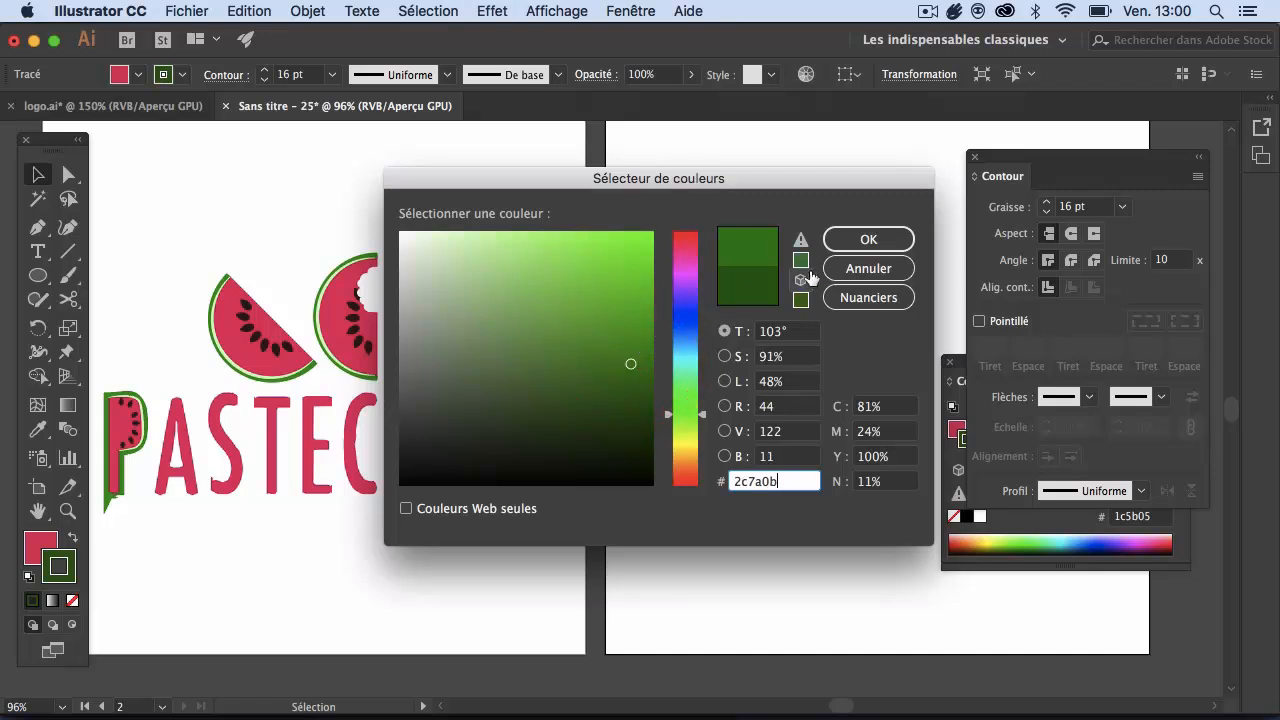
click(840, 245)
click(808, 162)
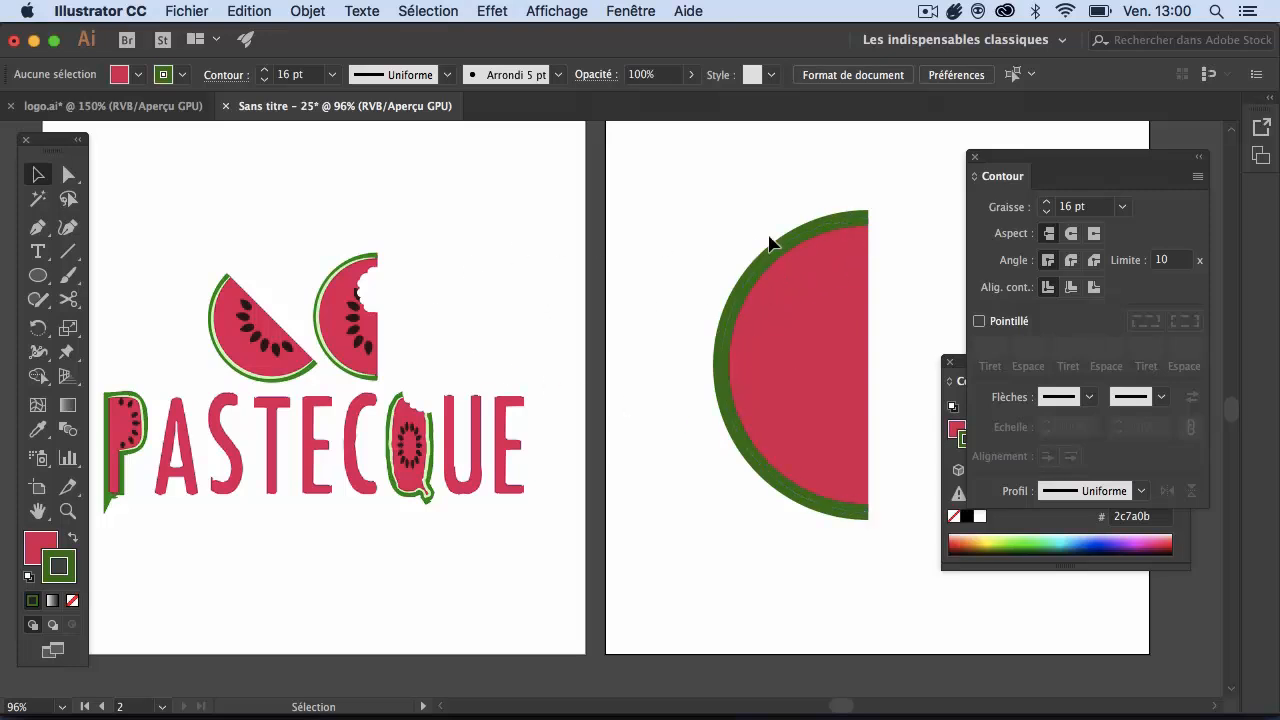
Duplicate the half circle with a slight offset to the right and remove the fill from the copy.
click(753, 373)
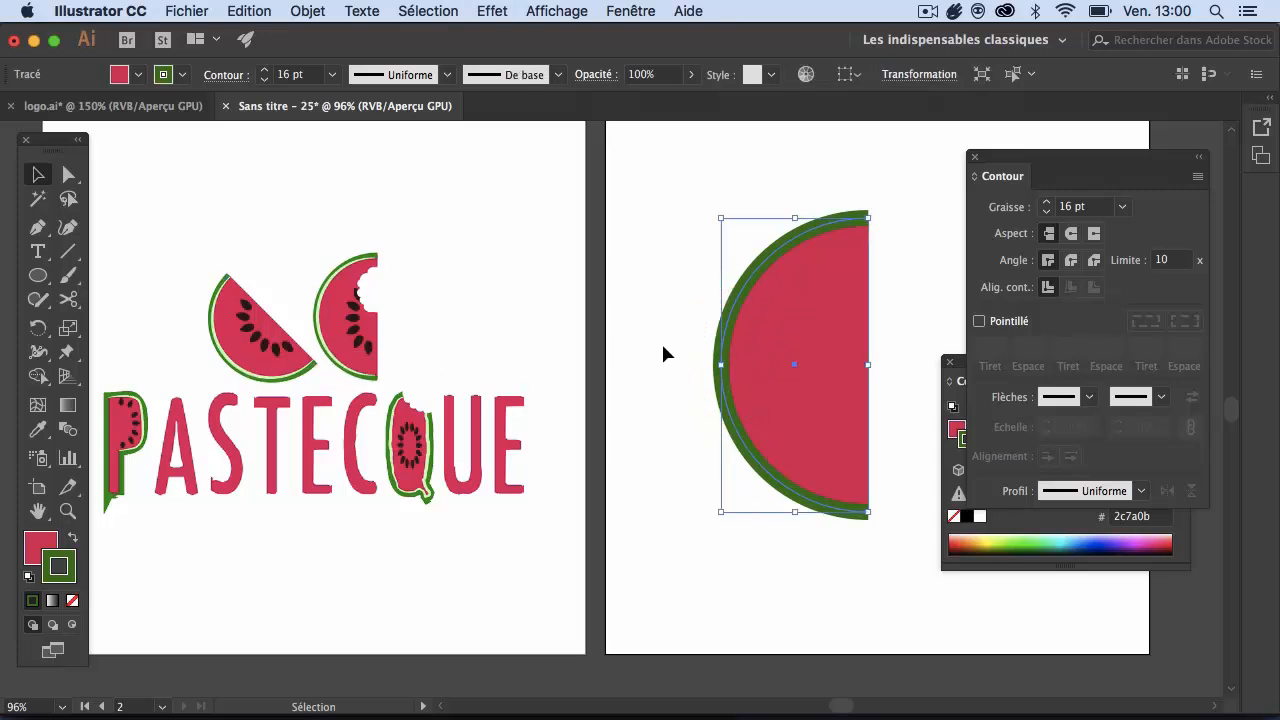
drag(676, 246, 614, 286)
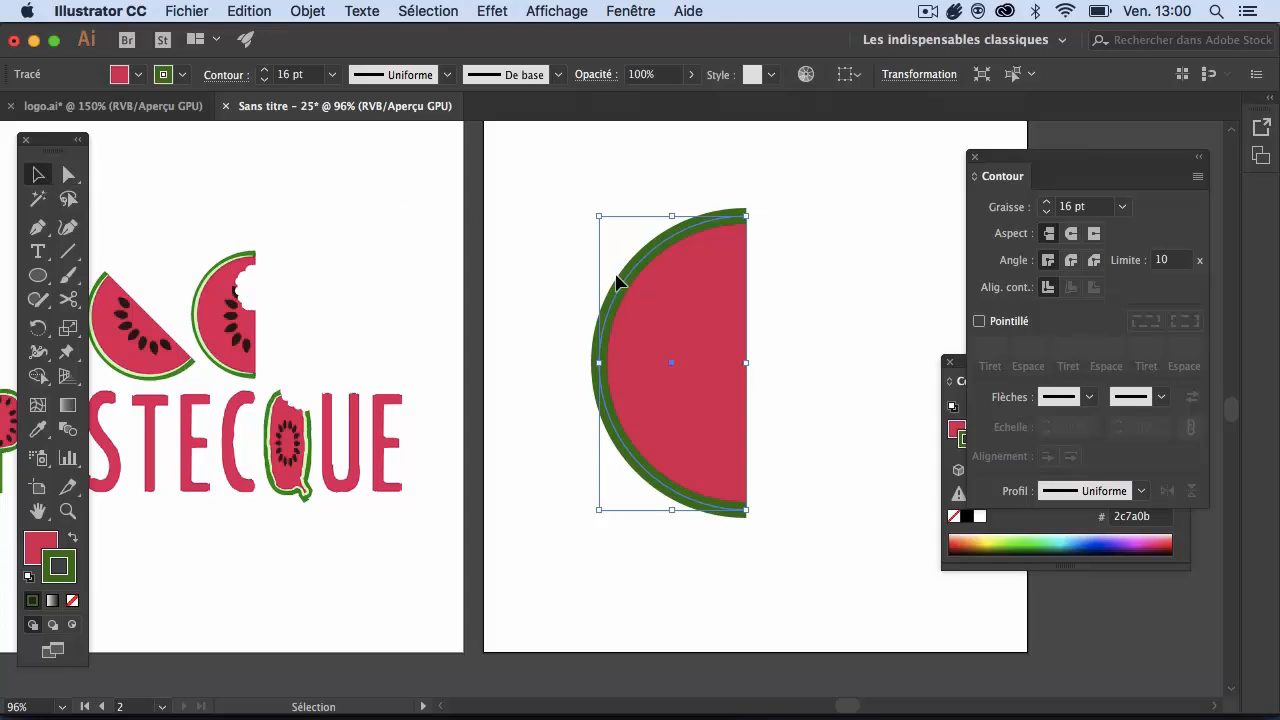
key(alt)
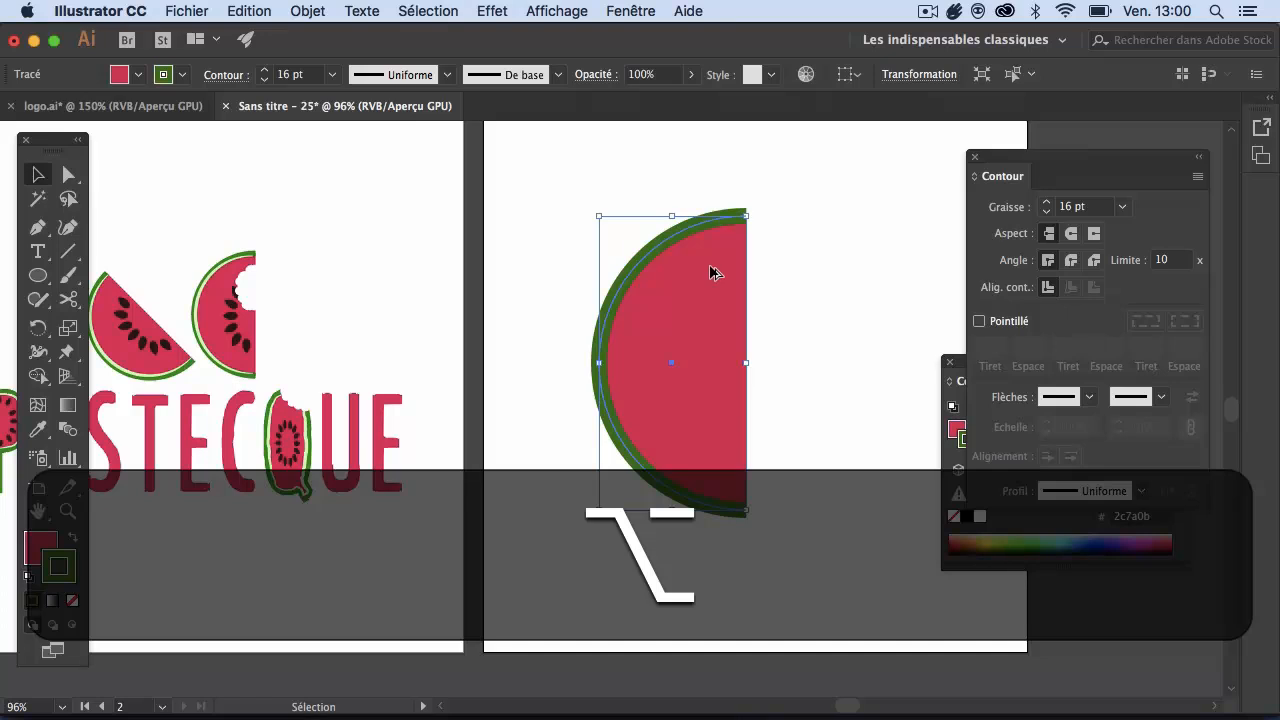
drag(679, 288, 690, 285)
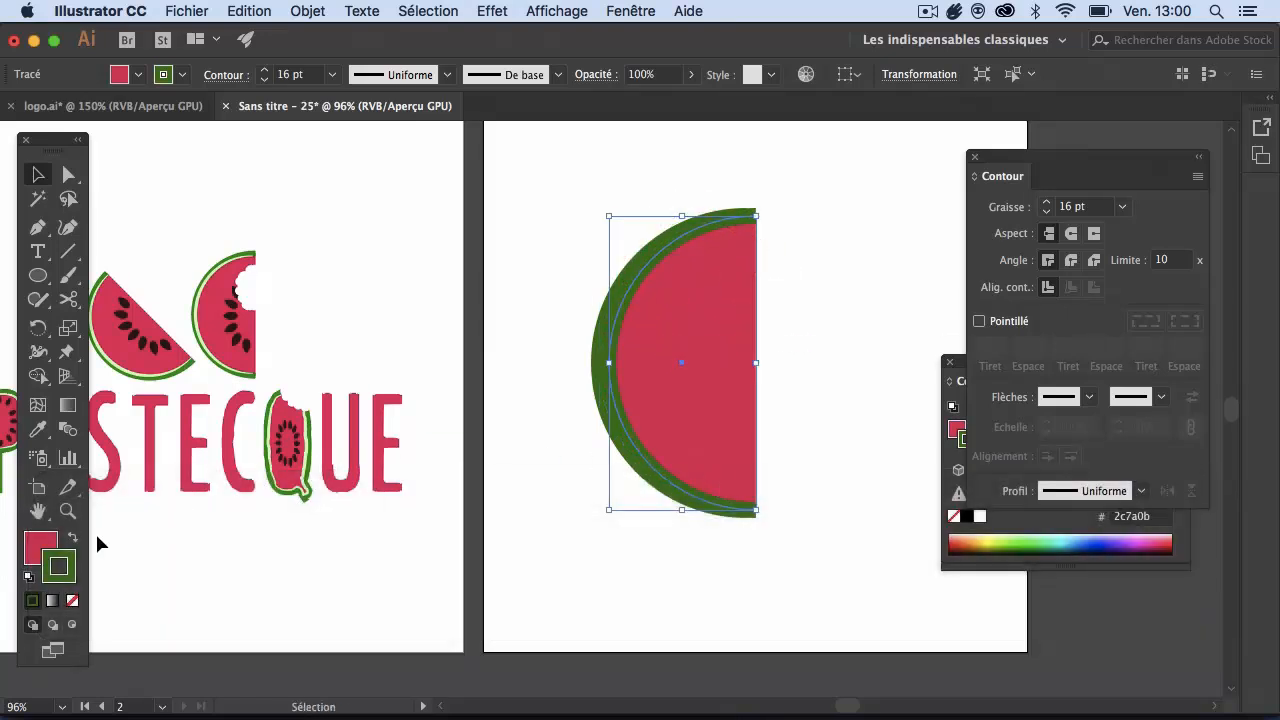
click(46, 548)
click(72, 600)
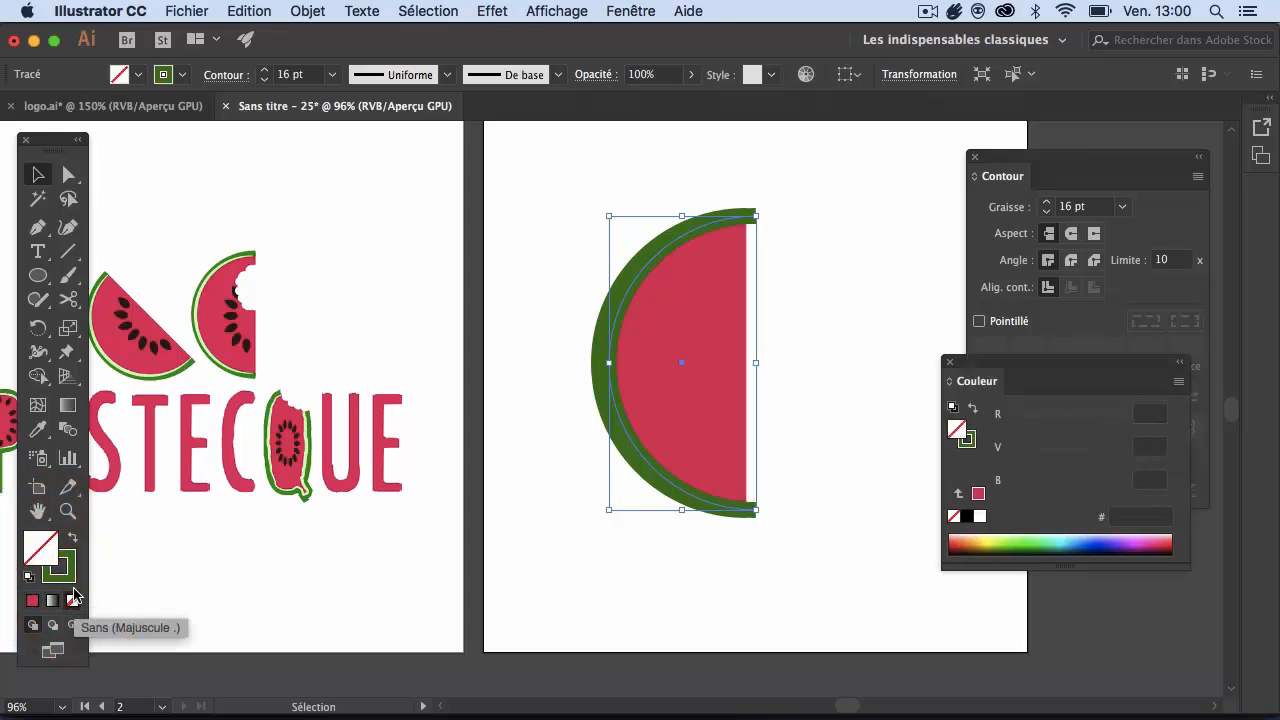
Set the stroke colour of the unfilled half-circle copy to pale green c7fcae.
double_click(72, 580)
mouse_move(556, 263)
mouse_down()
mouse_move(515, 229)
mouse_move(477, 231)
mouse_up()
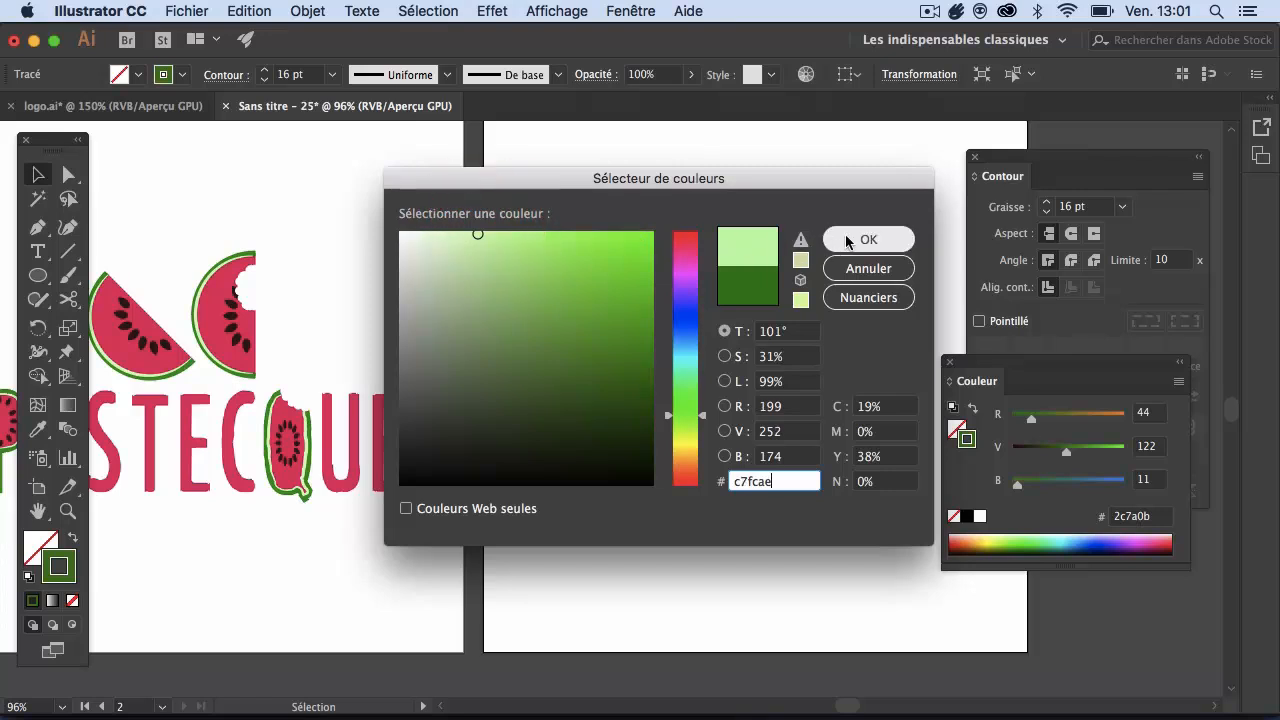
click(868, 240)
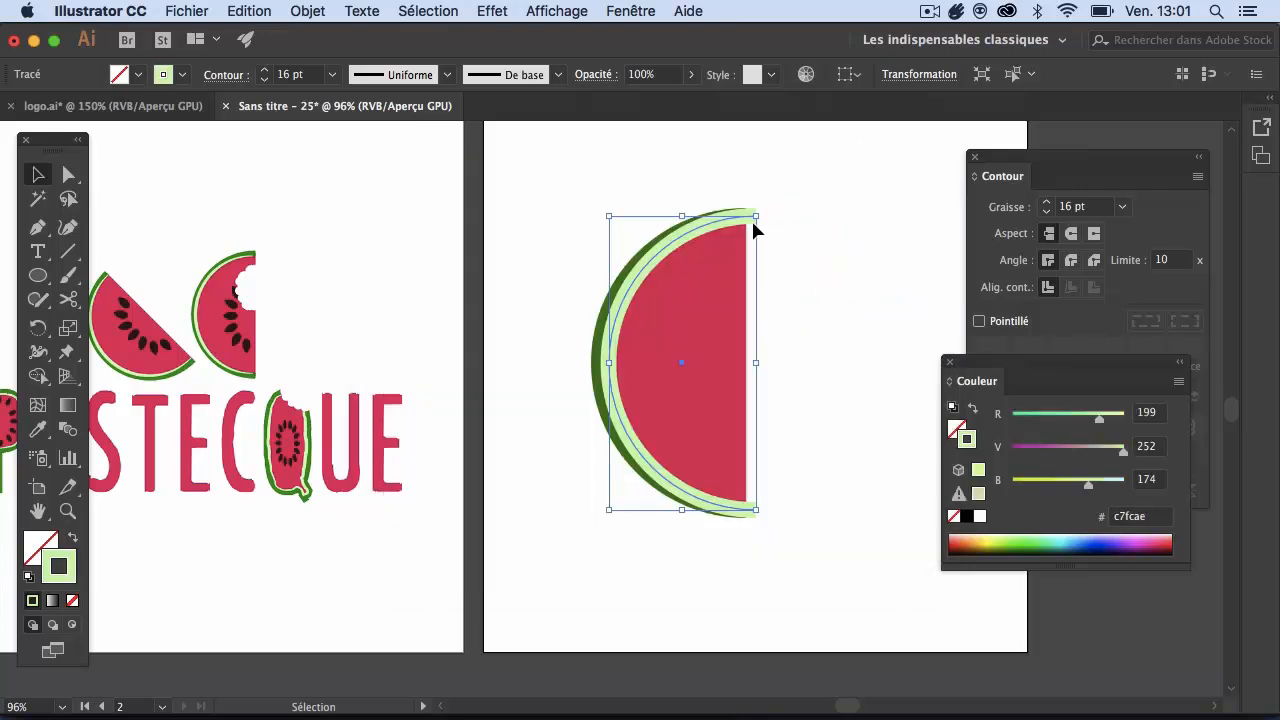
Scale the pale green copy down to align with the slice's straight edge and nudge it up inside the dark green rind.
mouse_move(755, 216)
mouse_down()
mouse_move(757, 200)
mouse_move(746, 235)
mouse_up()
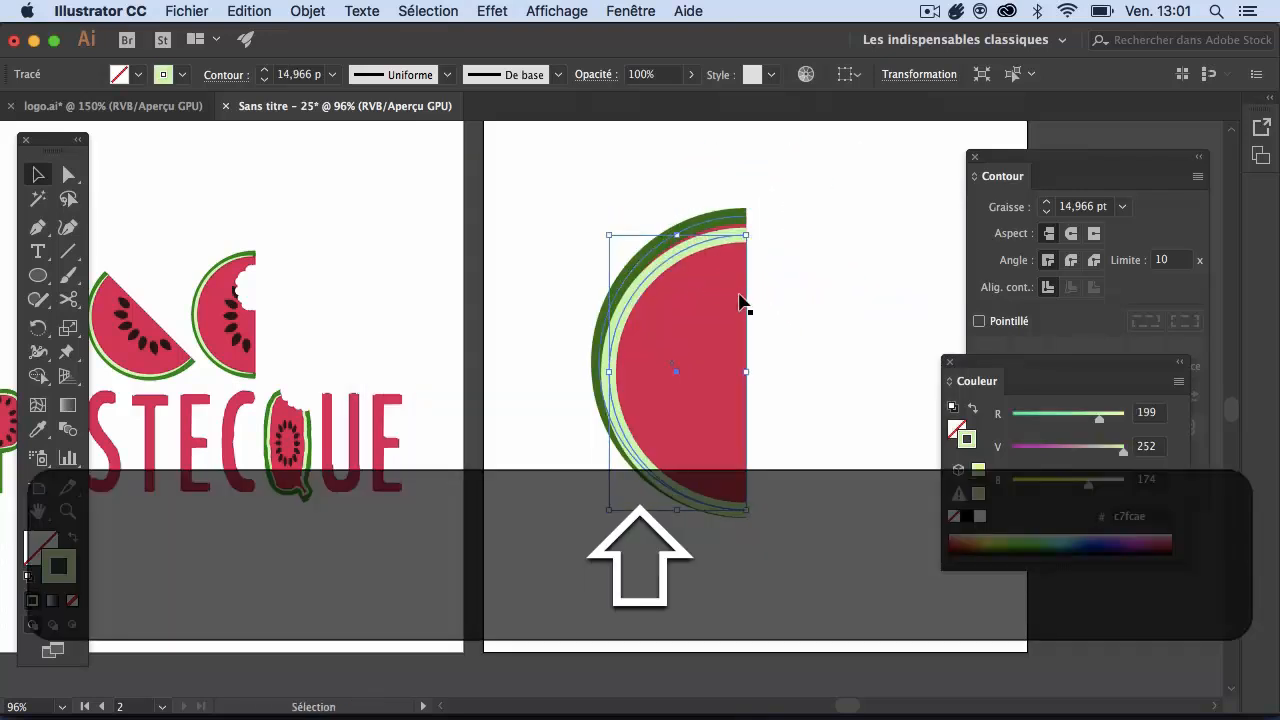
key(Up)
key(Up)
key(Up)
key(Up)
key(Up)
key(Up)
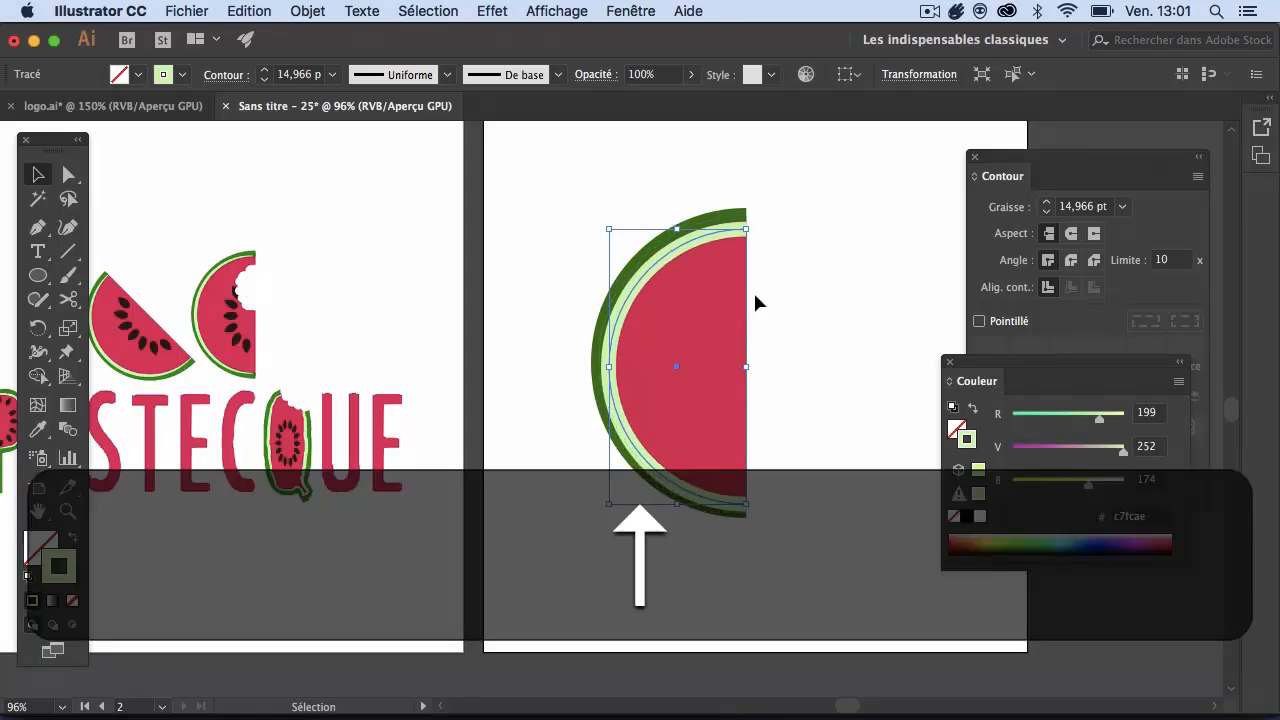
Reduce the pale green arc's stroke weight to 6 pt and deselect it.
click(1047, 213)
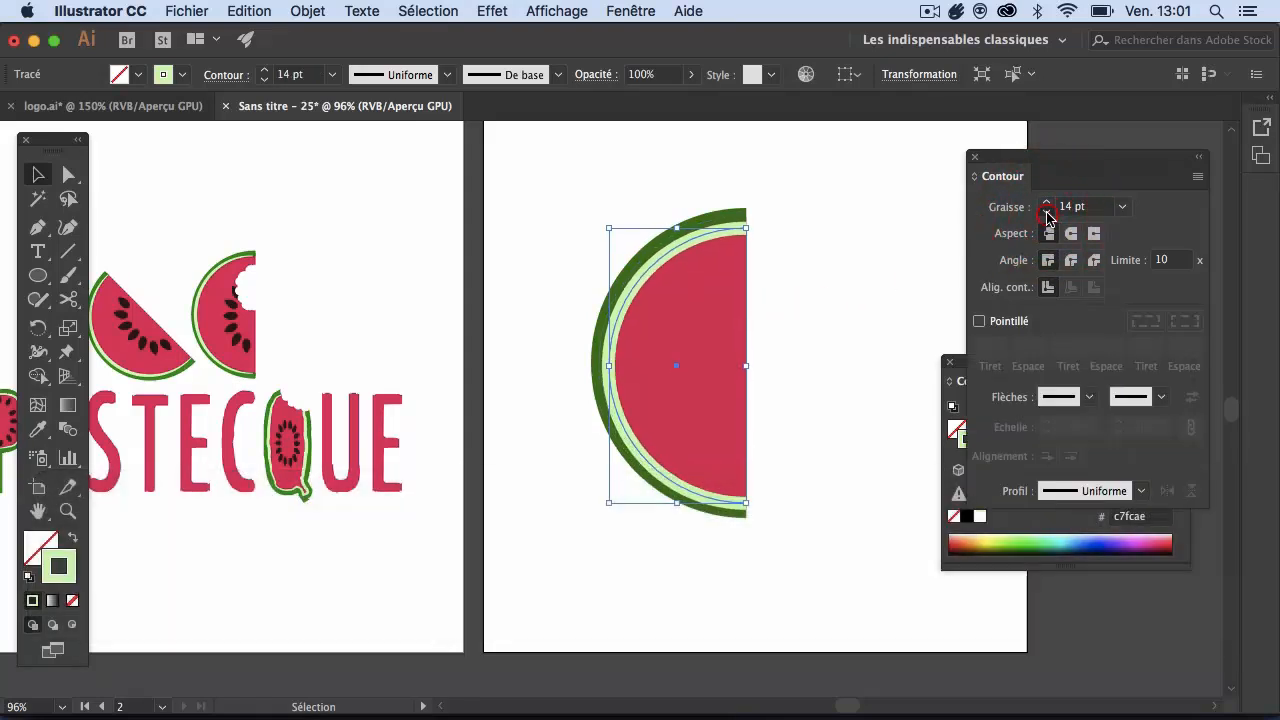
click(1047, 213)
click(1047, 213)
click(1047, 213)
click(1047, 212)
click(1047, 212)
click(1047, 212)
click(1047, 212)
click(1047, 212)
click(843, 200)
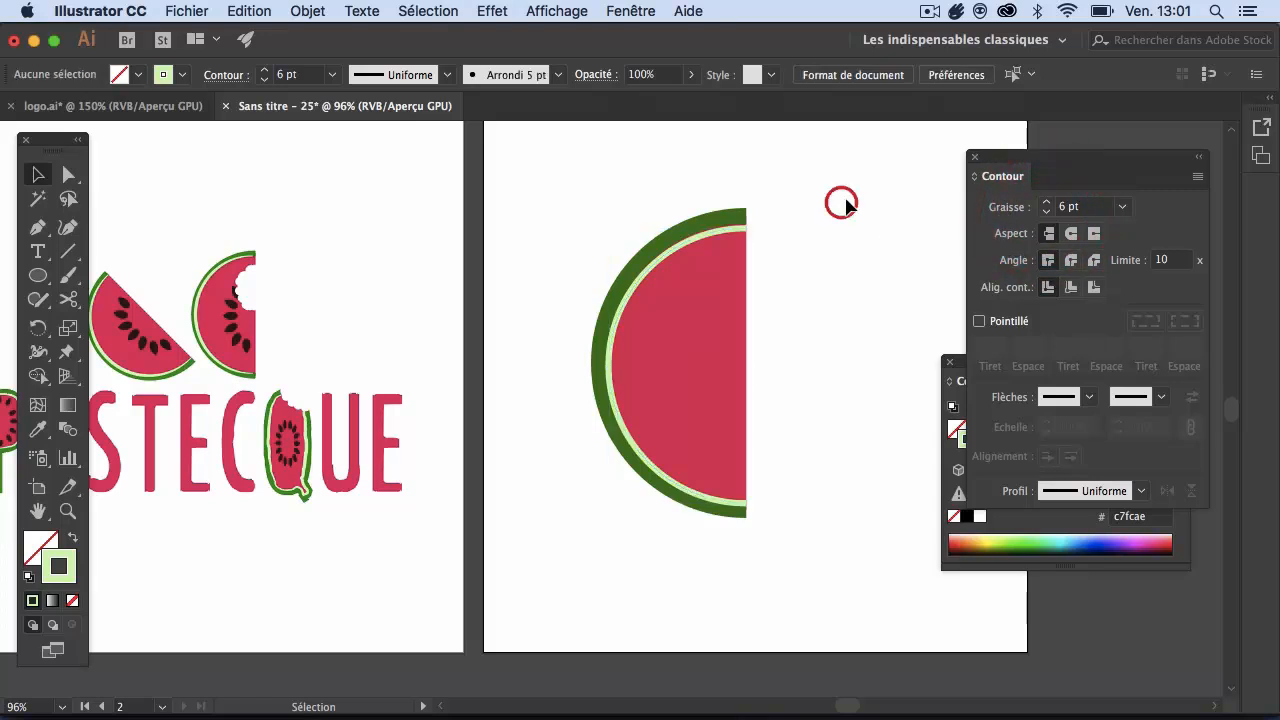
Compare the slice with the finished logo and nudge the pale green arc up slightly.
key(space)
drag(417, 349, 523, 335)
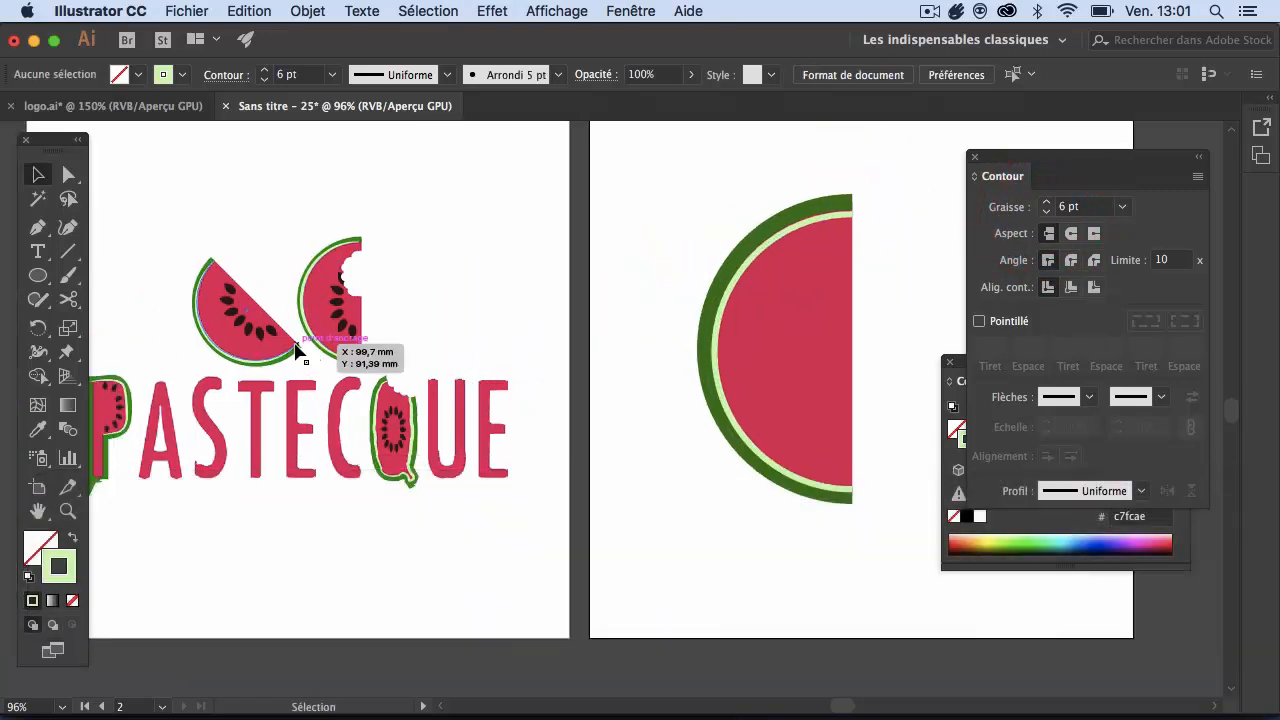
key(space)
drag(649, 306, 489, 331)
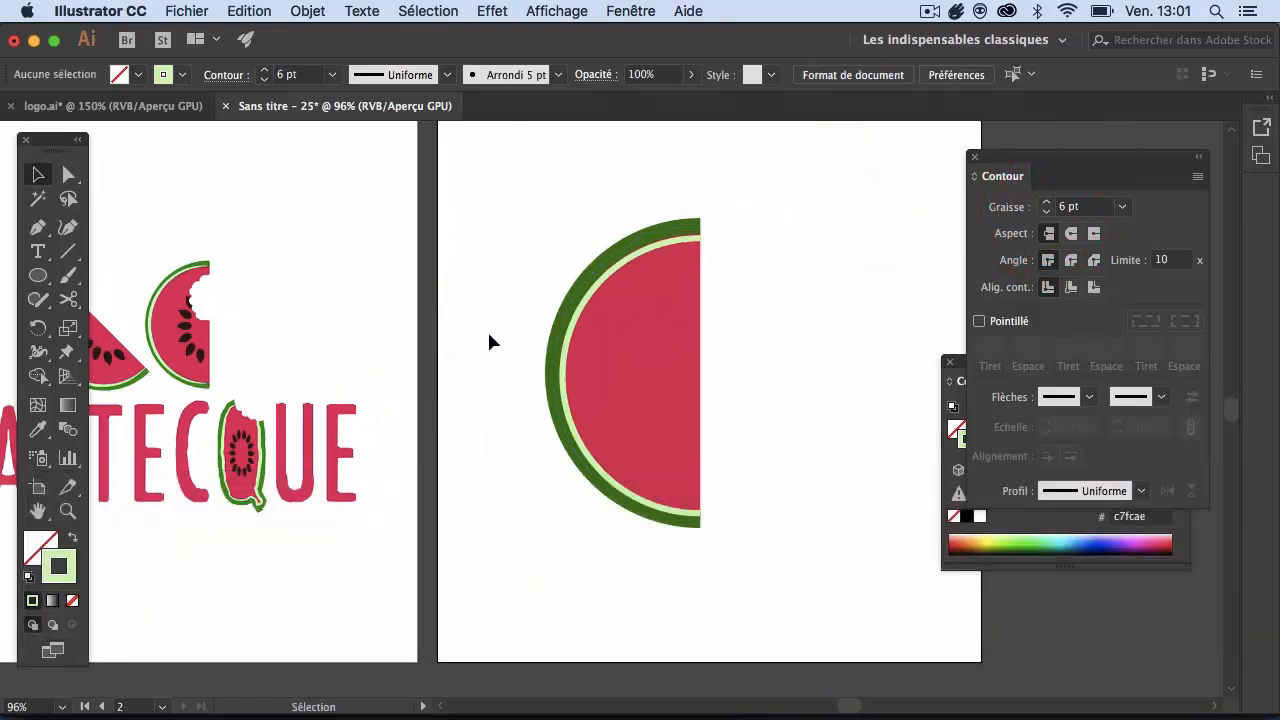
click(622, 276)
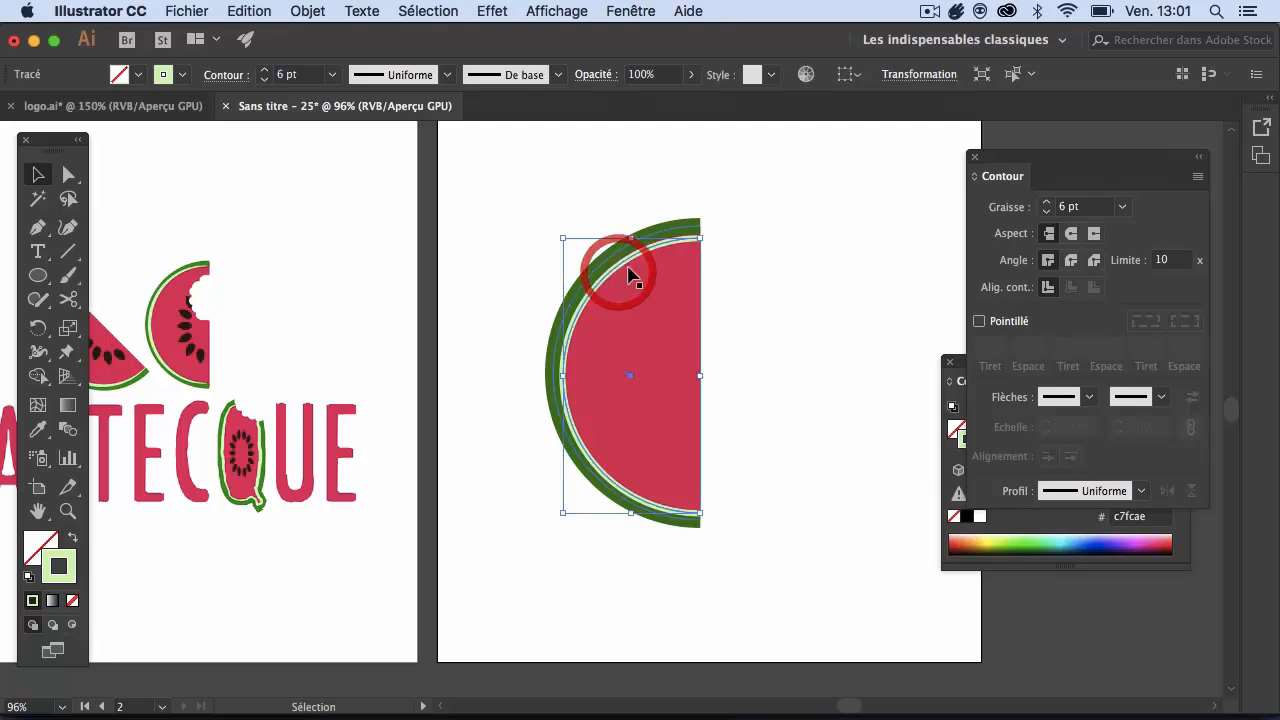
key(Up)
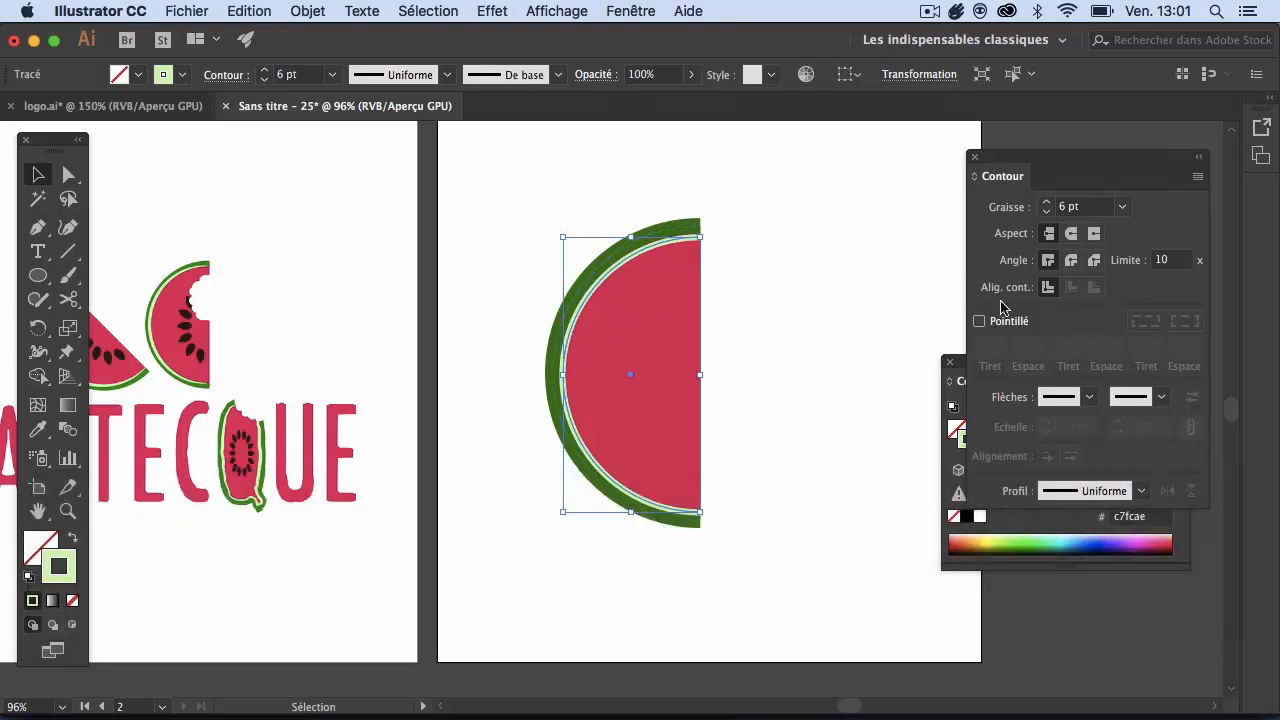
Apply the lens-shaped width profile, tapered at both ends, to the pale green arc's stroke.
click(1139, 491)
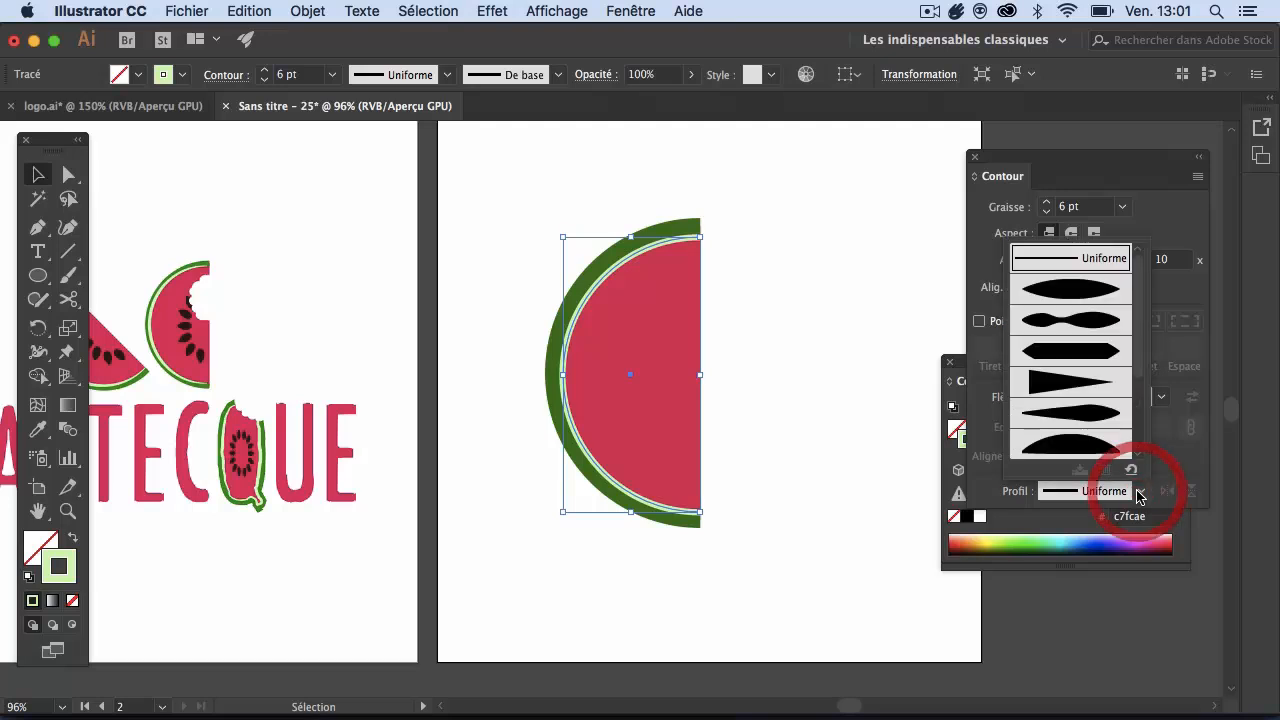
click(1090, 296)
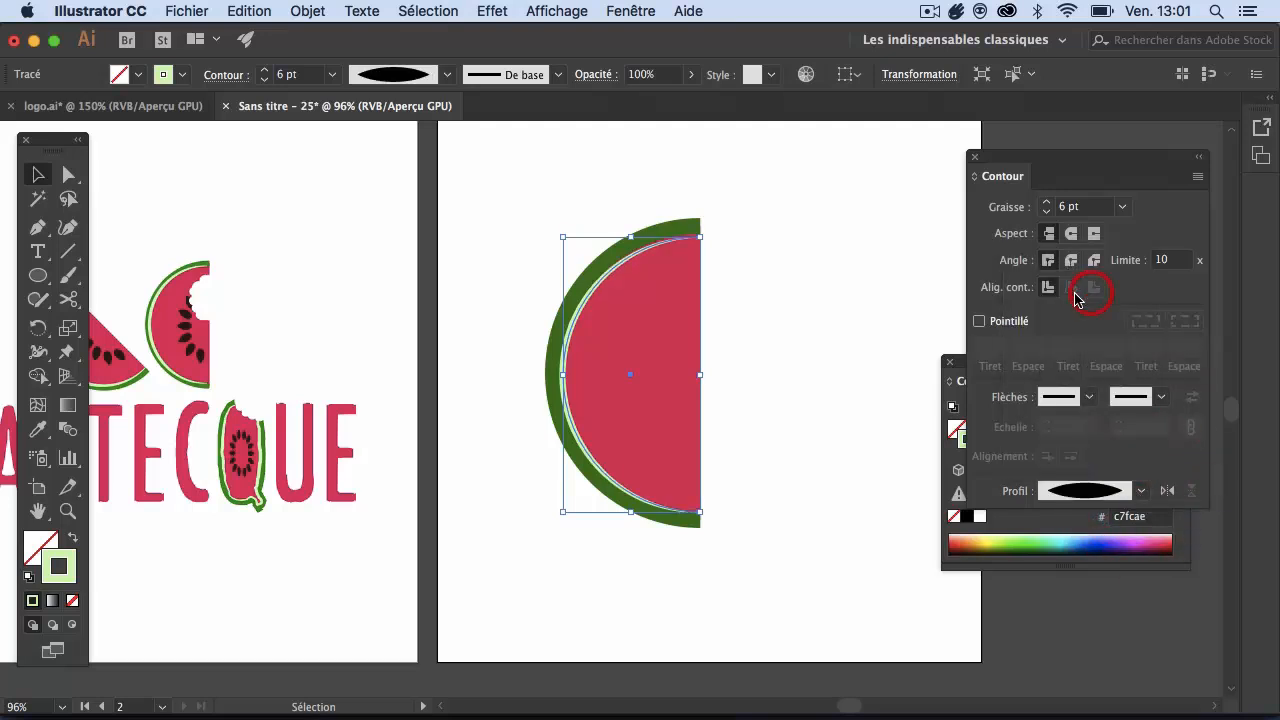
click(905, 281)
Stretch the pale green arc slightly upward so its upper end sits against the dark green rind.
key(z)
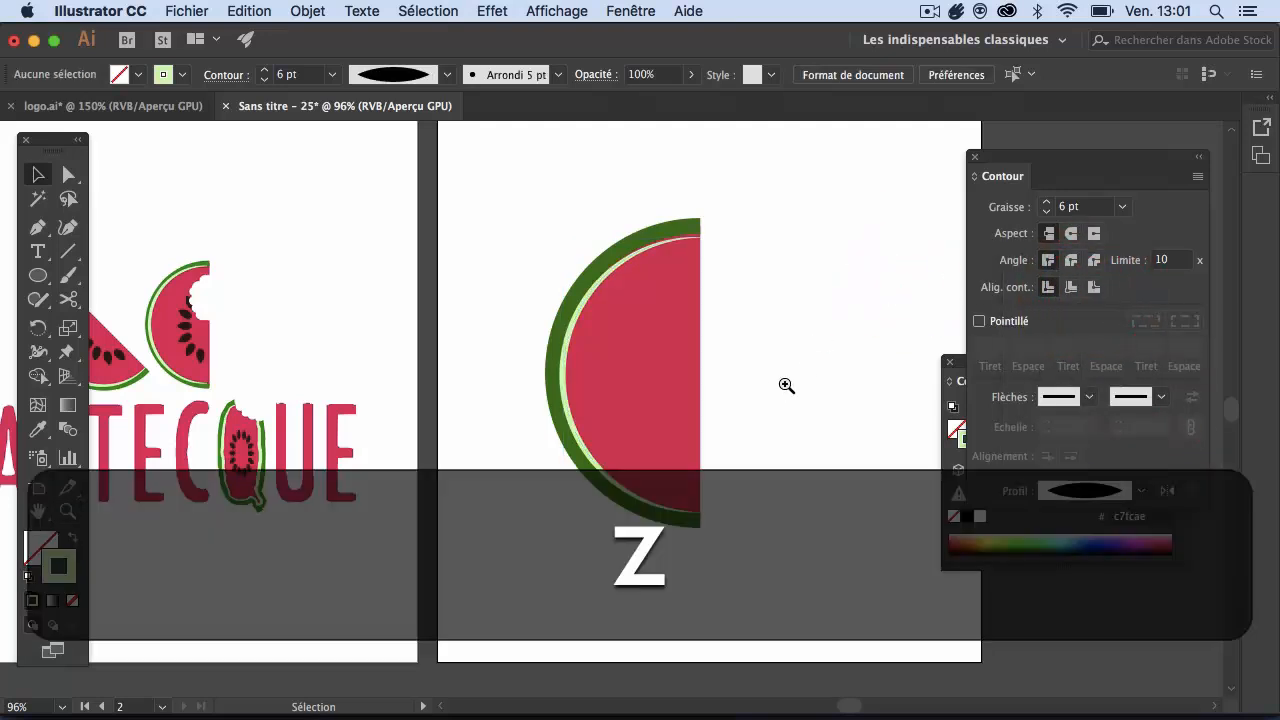
click(775, 388)
click(690, 375)
click(580, 406)
key(space)
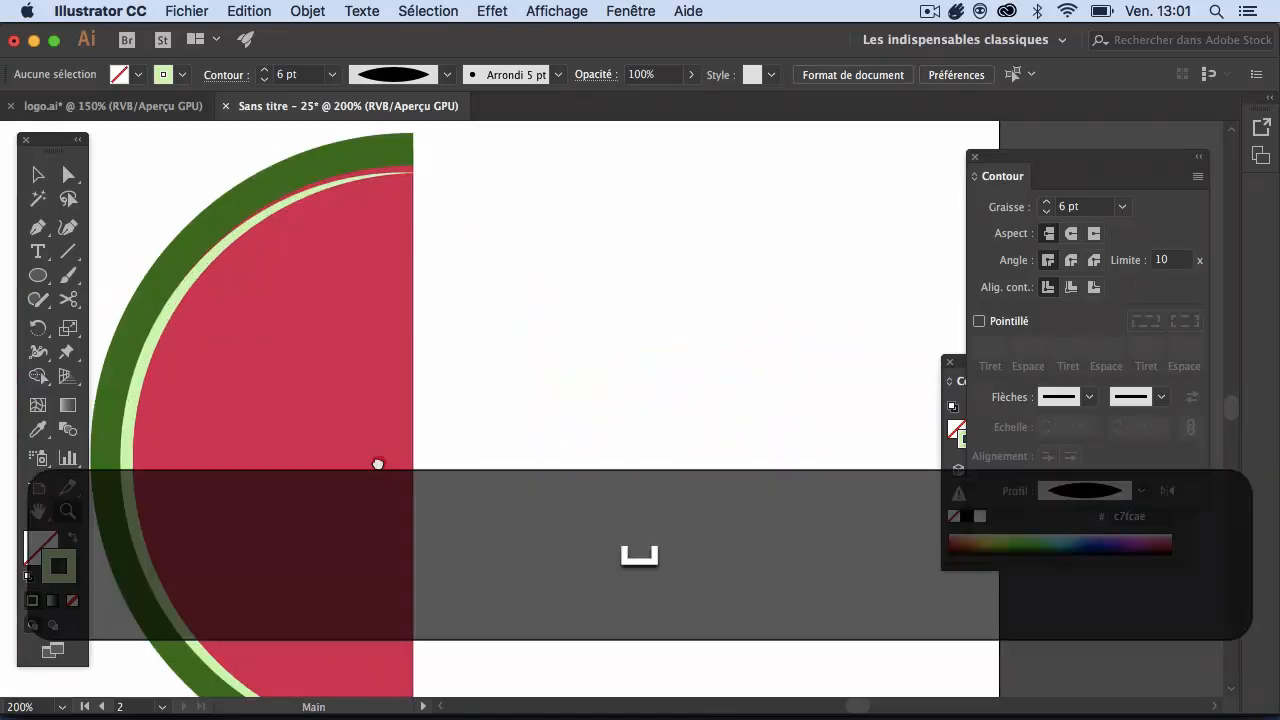
drag(372, 445, 630, 432)
key(space)
drag(537, 381, 414, 412)
click(38, 174)
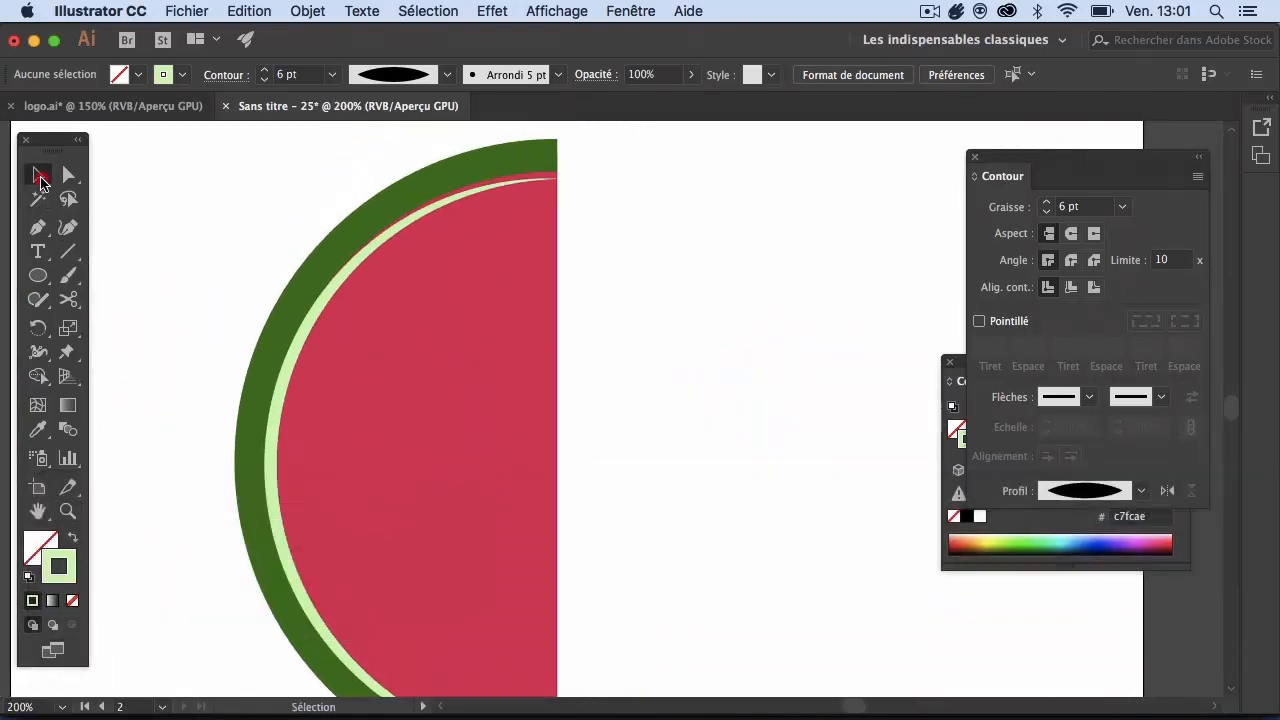
click(449, 194)
drag(414, 172, 414, 170)
key(space)
drag(543, 437, 533, 308)
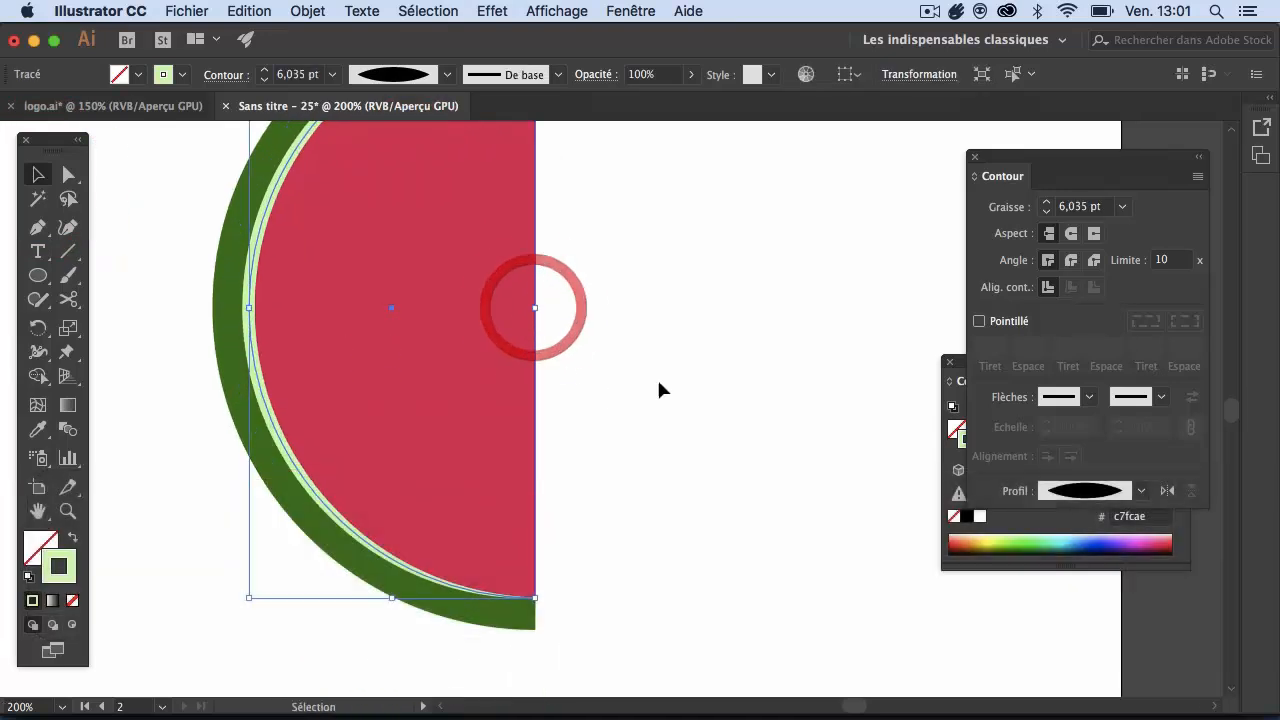
Examine the whole slice beside the finished logo with nothing selected.
click(671, 394)
key(z)
alt+click(659, 366)
alt+click(656, 368)
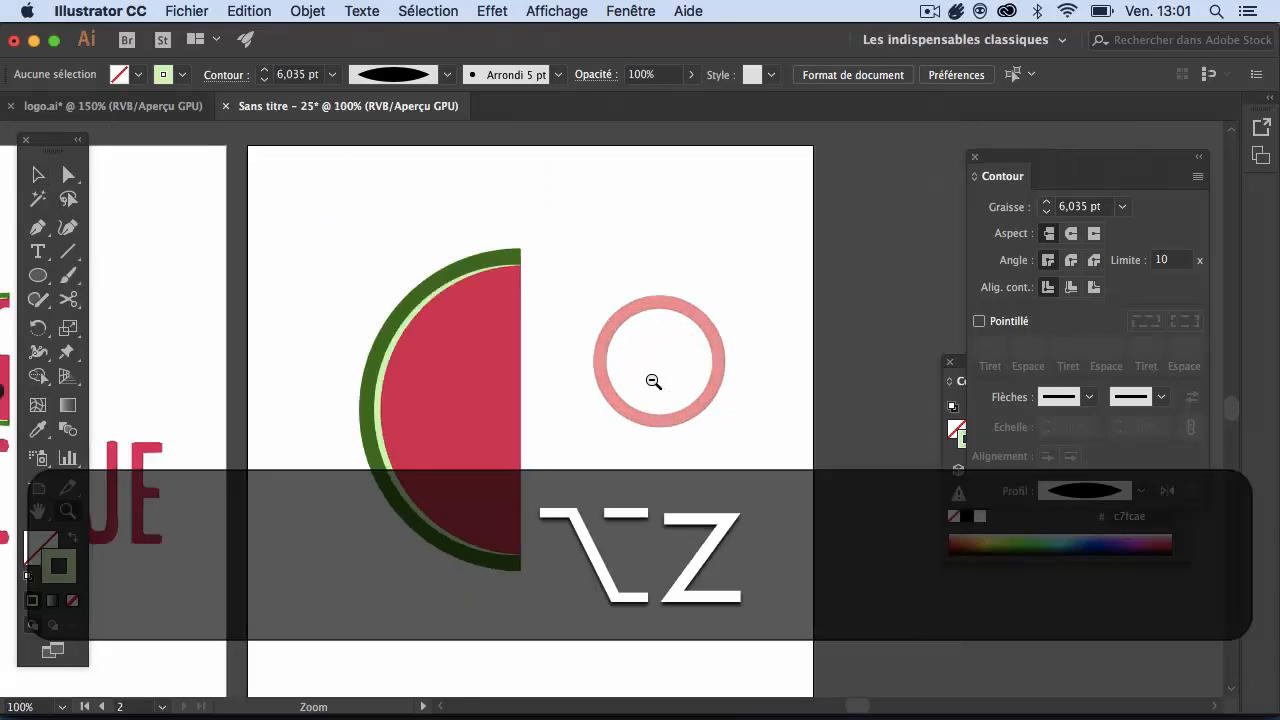
alt+click(640, 378)
key(space)
drag(572, 404, 736, 404)
click(43, 179)
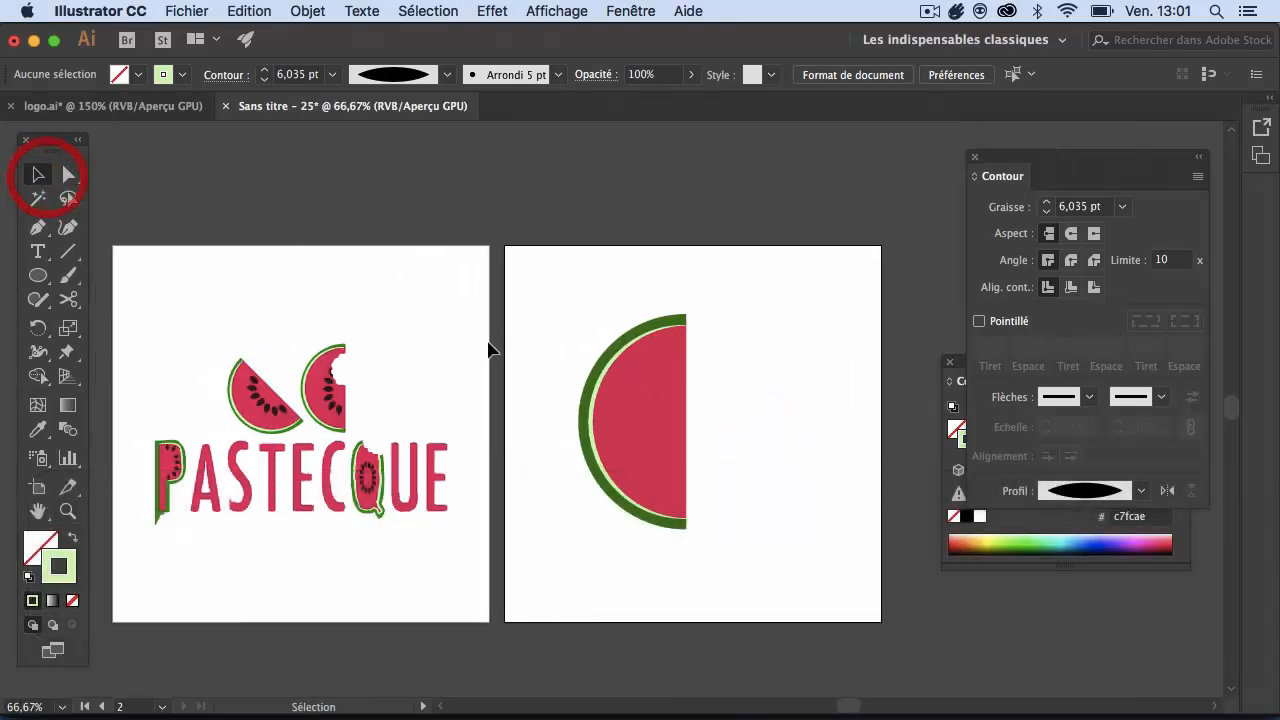
drag(637, 387, 563, 306)
key(super+z)
key(super+z)
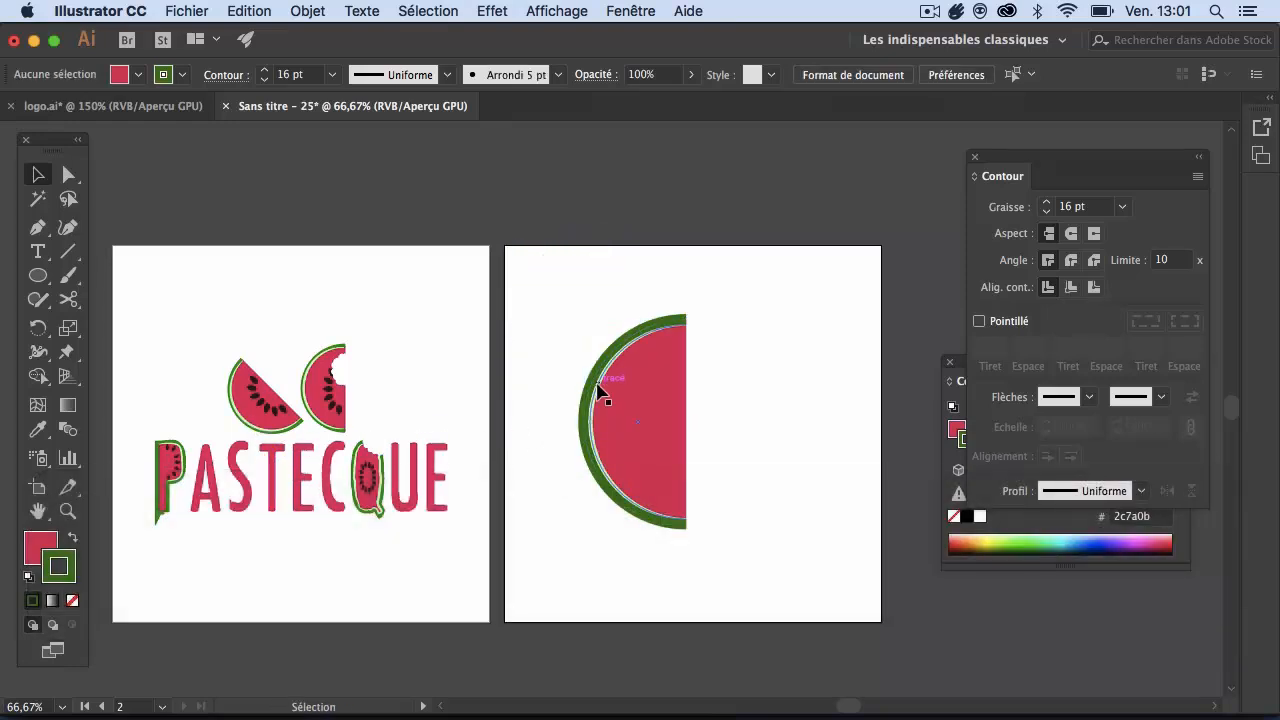
Try a 9 pt stroke weight on the pale green arc.
click(593, 420)
click(1044, 204)
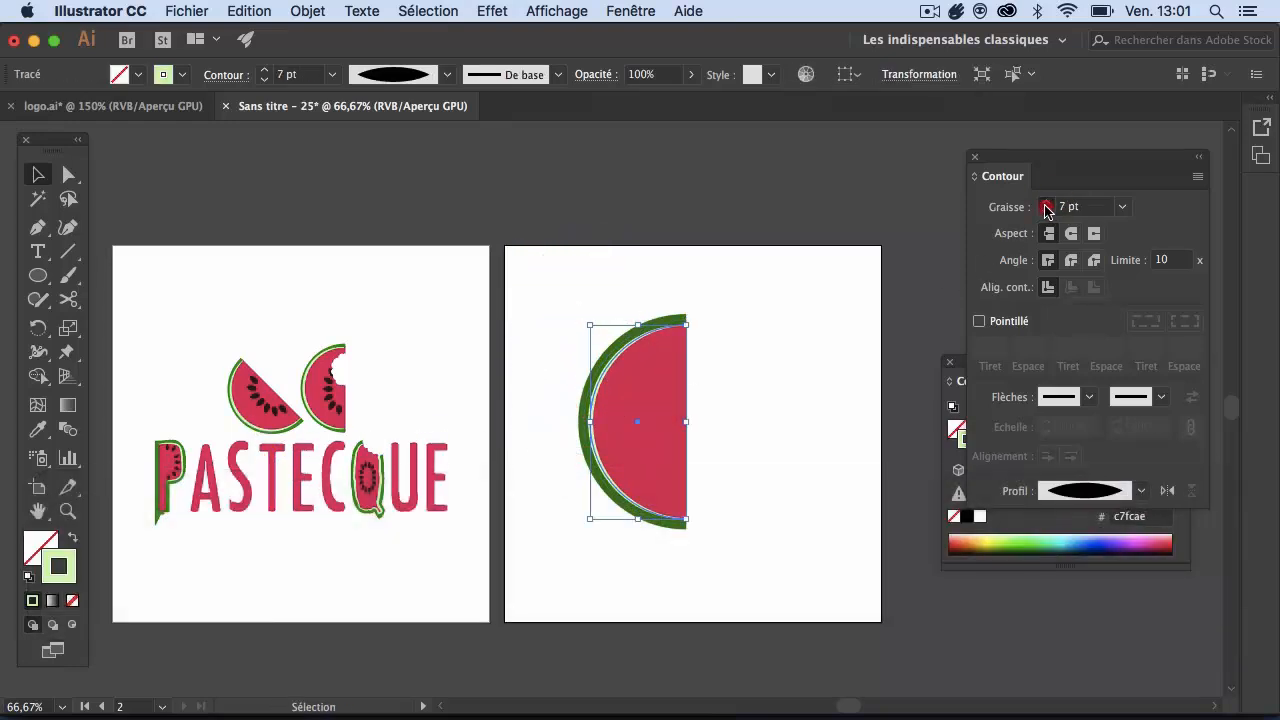
click(1044, 204)
click(1044, 204)
click(794, 312)
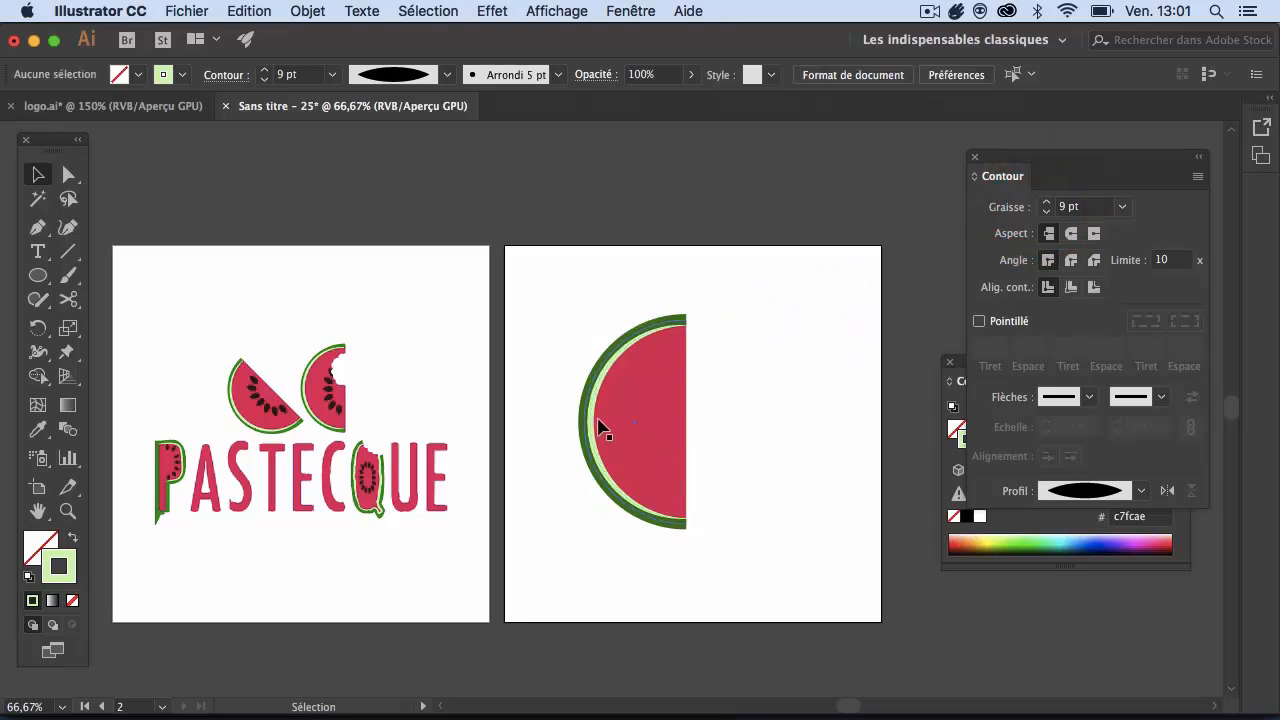
Set the pale green arc's stroke weight to 7 pt and deselect it.
click(598, 424)
click(1045, 212)
click(1045, 212)
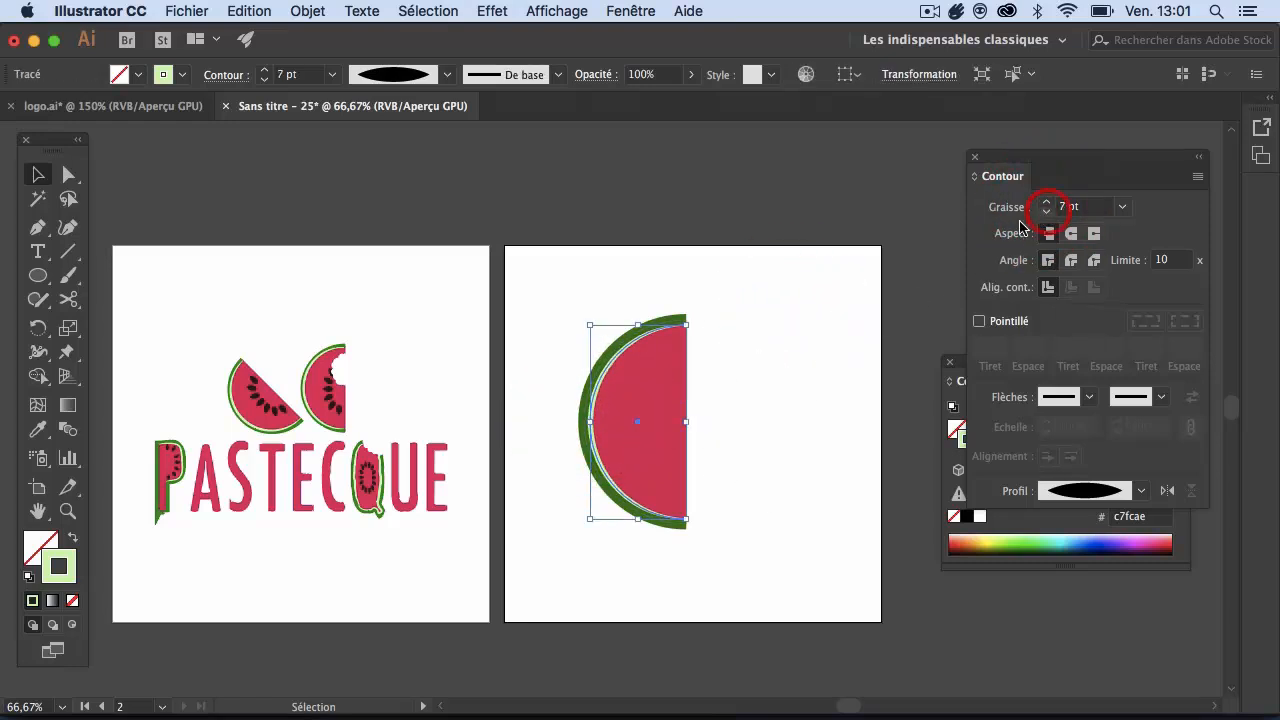
click(808, 331)
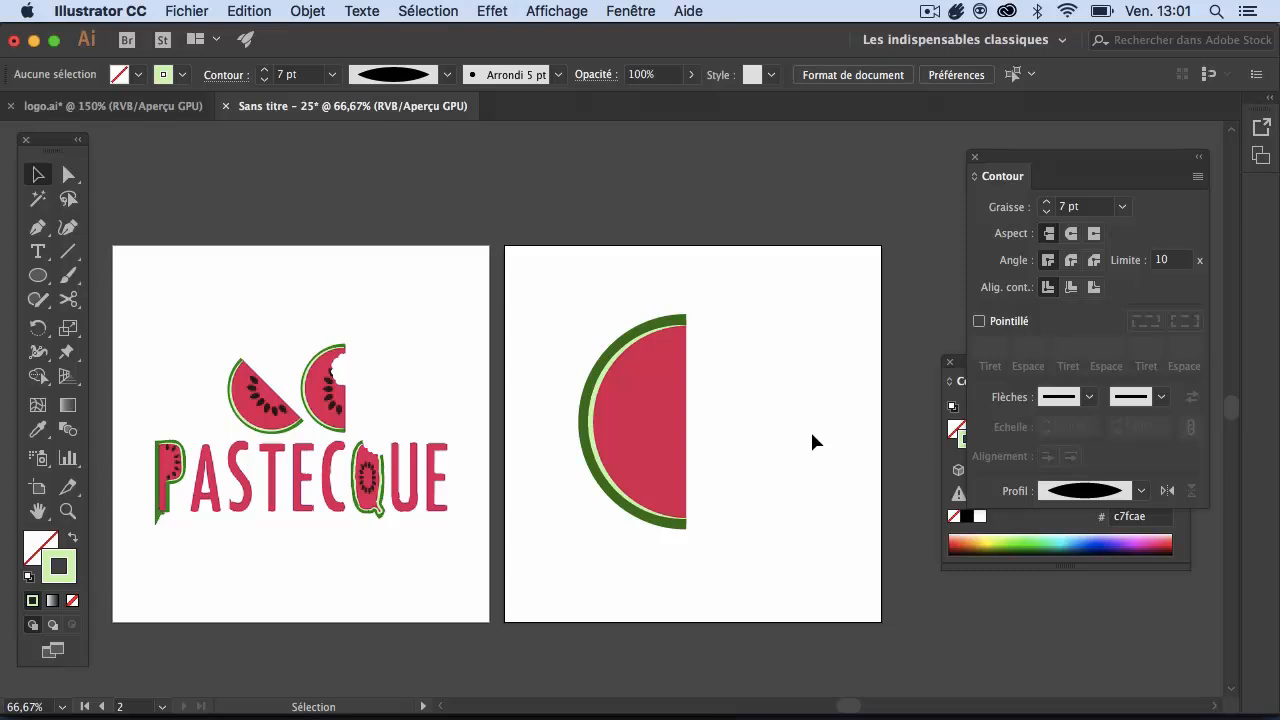
Select the whole watermelon slice, move it to about the centre of its artboard and deselect it.
drag(563, 281, 756, 539)
drag(661, 493, 717, 484)
click(565, 393)
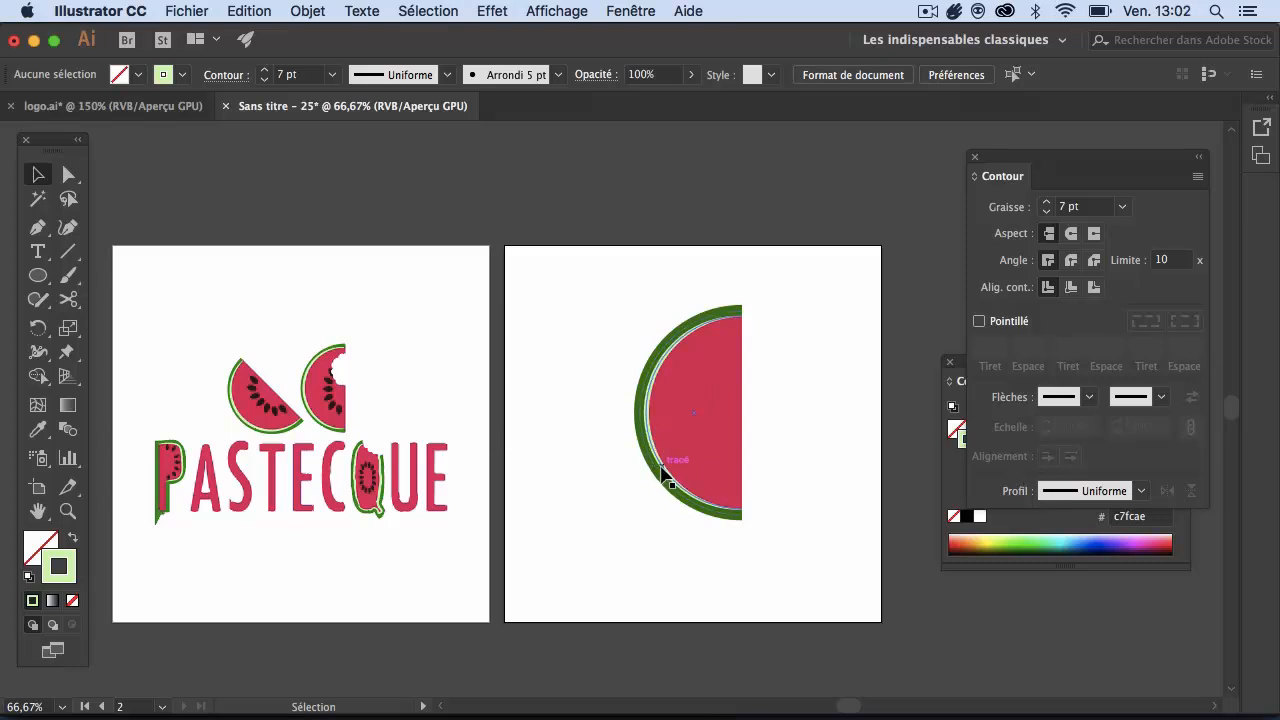
click(661, 469)
click(822, 406)
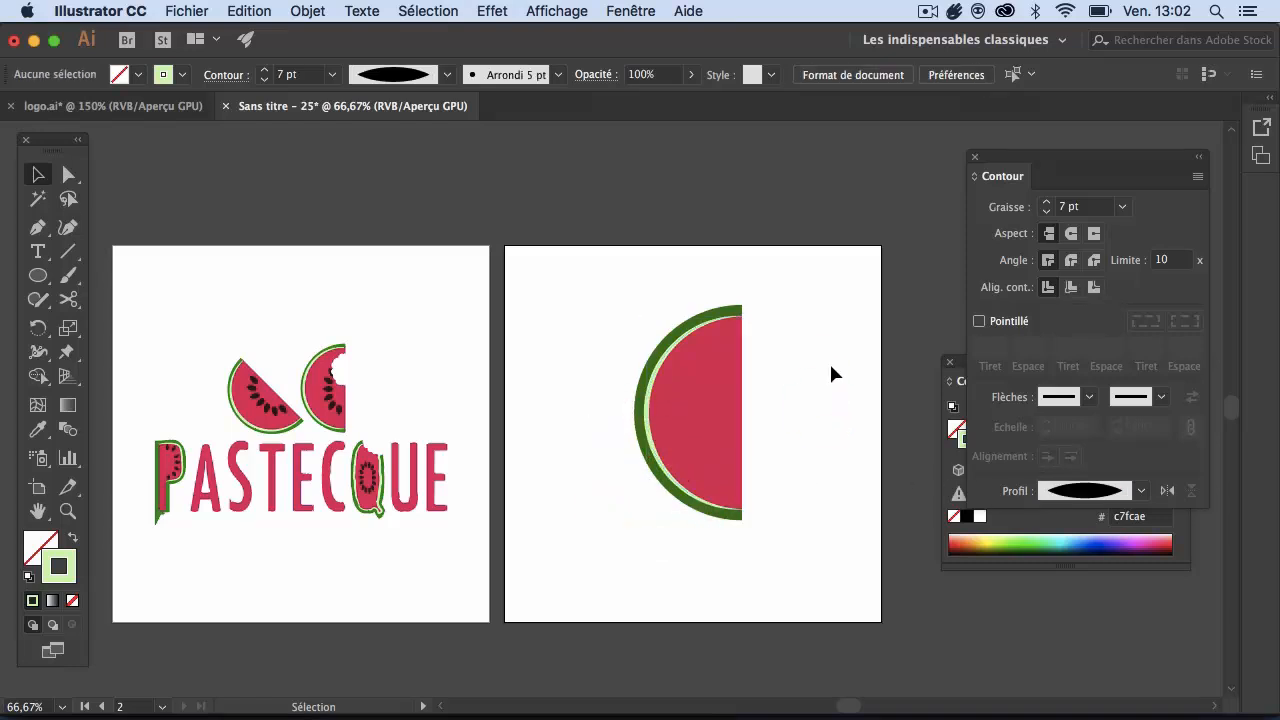